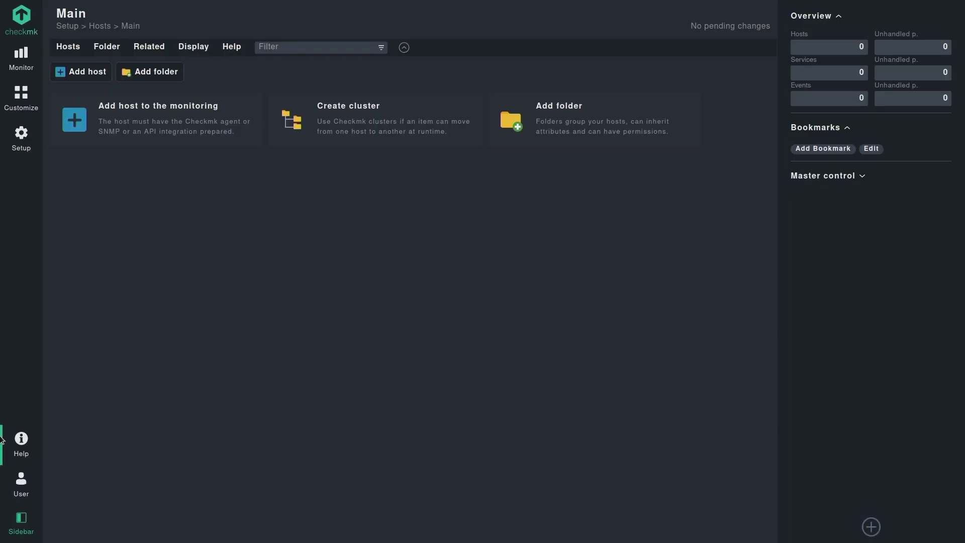
# - Glance at Checkmk's help resources, then switch to the EC2 instances browser tab
pyautogui.click(22, 443)
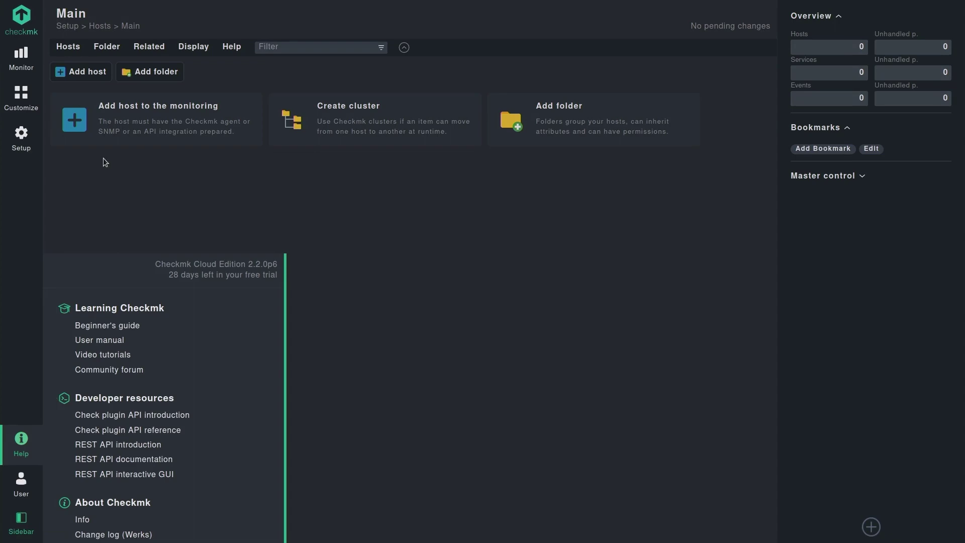
pyautogui.click(182, 13)
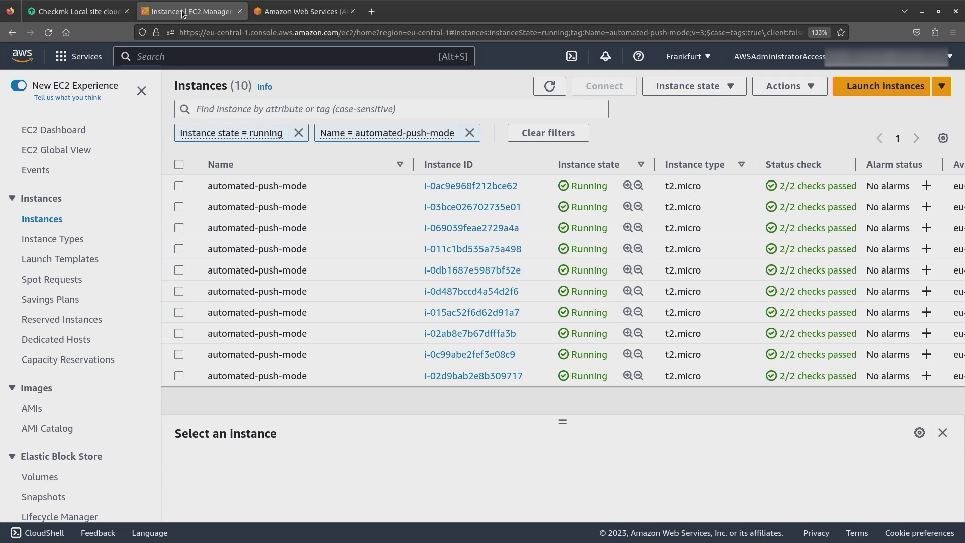
# - Return from the EC2 instances list to the Checkmk browser tab
pyautogui.click(76, 8)
# - Go fullscreen, reach Users via Setup and start adding a new user
pyautogui.press('F11')
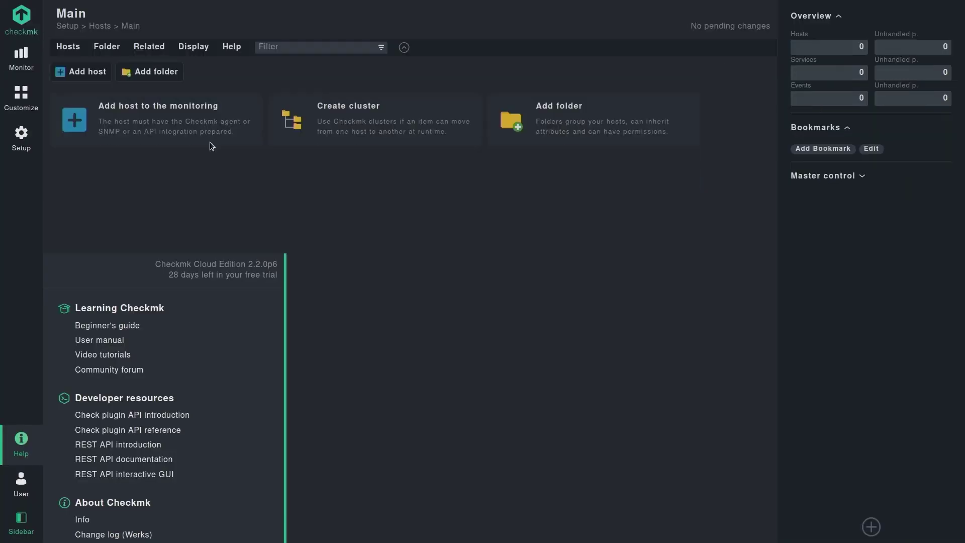
pyautogui.click(370, 271)
pyautogui.click(30, 147)
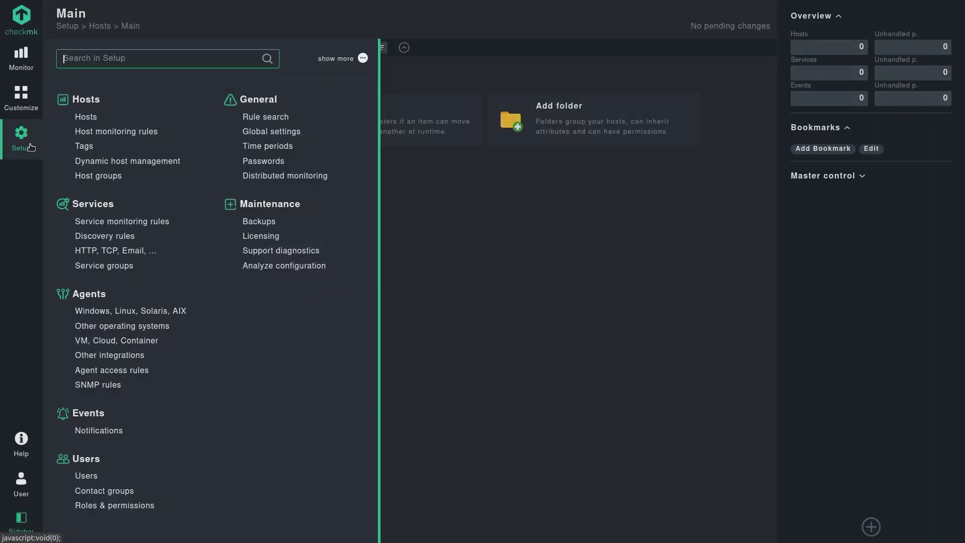
pyautogui.write('us')
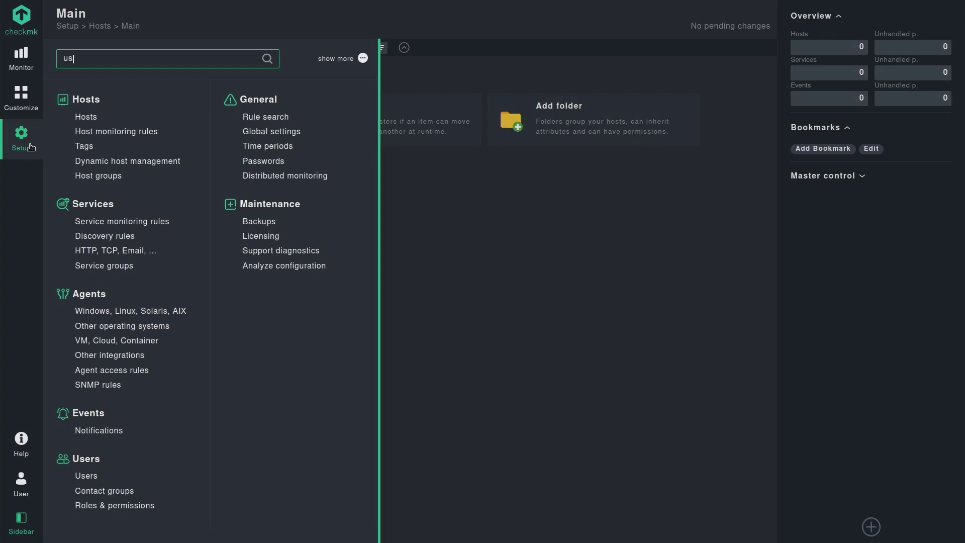
pyautogui.write('er')
pyautogui.click(83, 115)
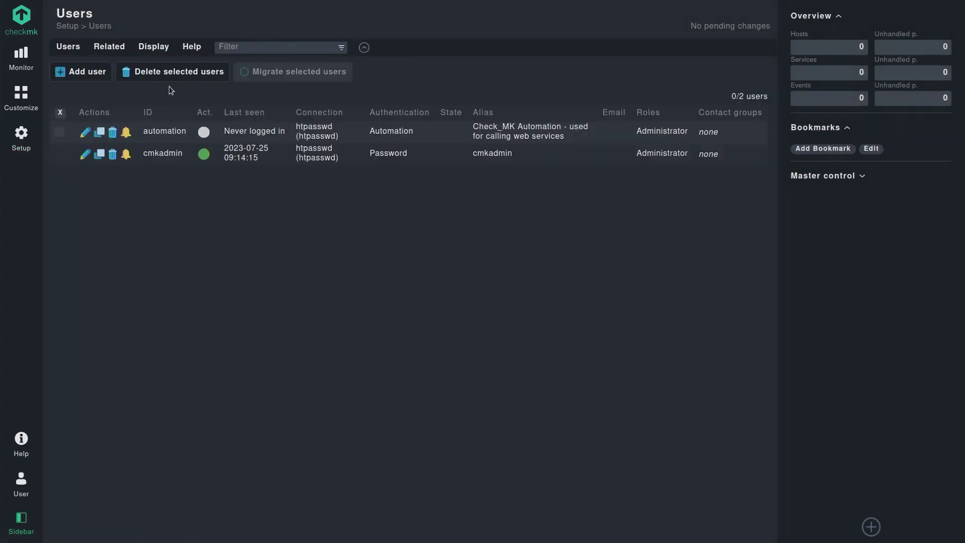
pyautogui.click(83, 72)
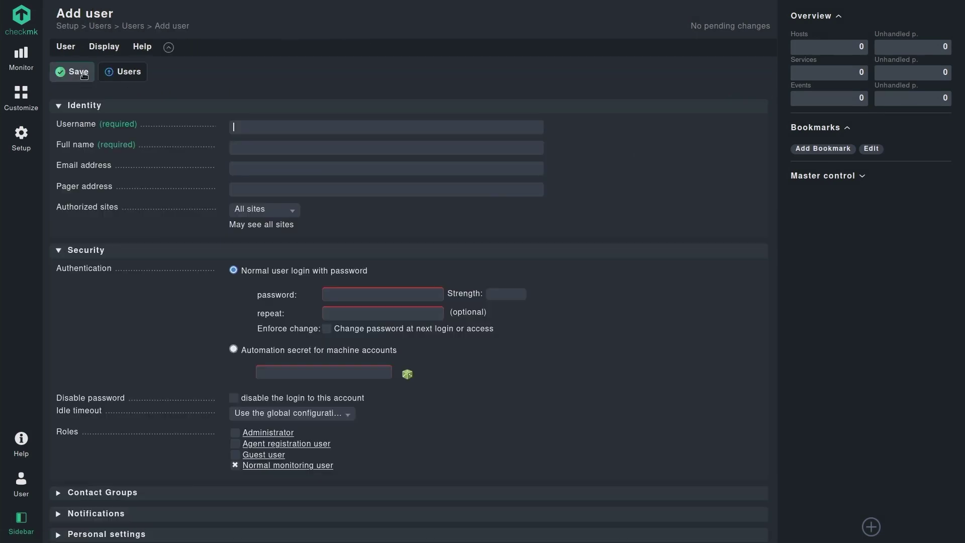
# - Name the user autoregister and swap the Normal monitoring role for Agent registration user
pyautogui.click(245, 130)
pyautogui.write('auto')
pyautogui.click(260, 142)
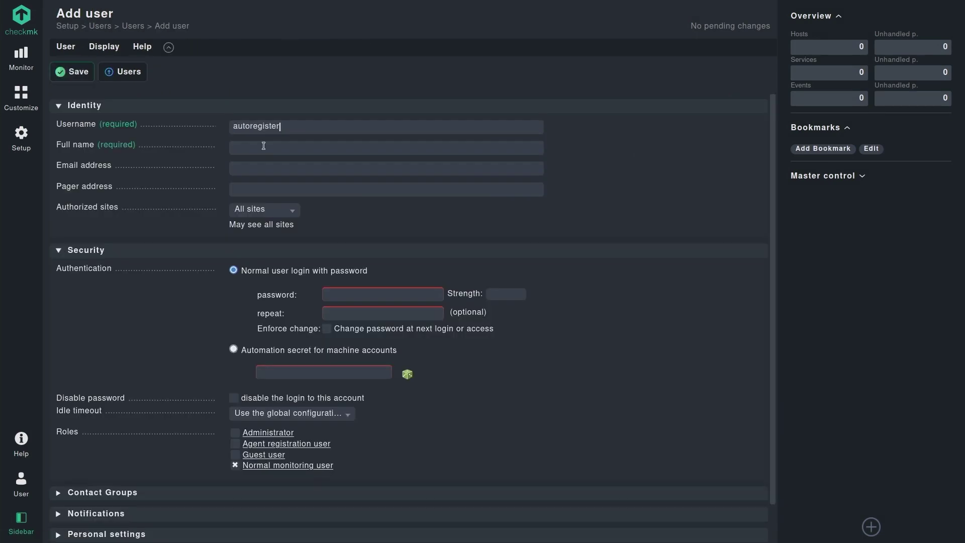
pyautogui.write('aut')
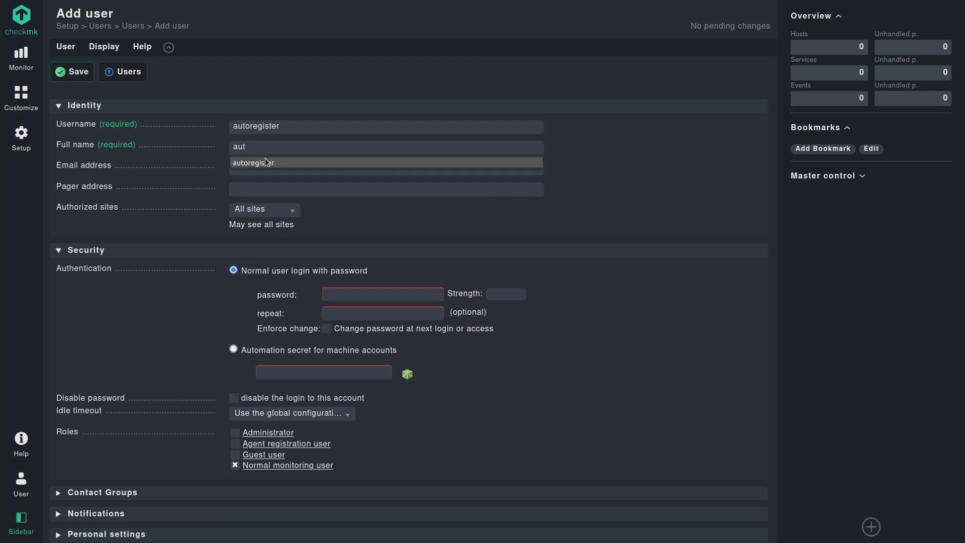
pyautogui.click(265, 159)
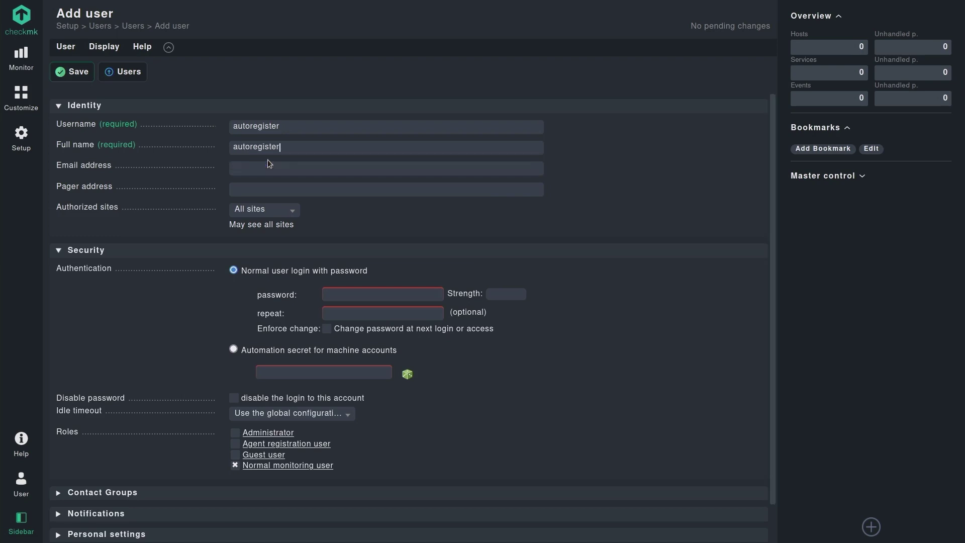
pyautogui.click(235, 466)
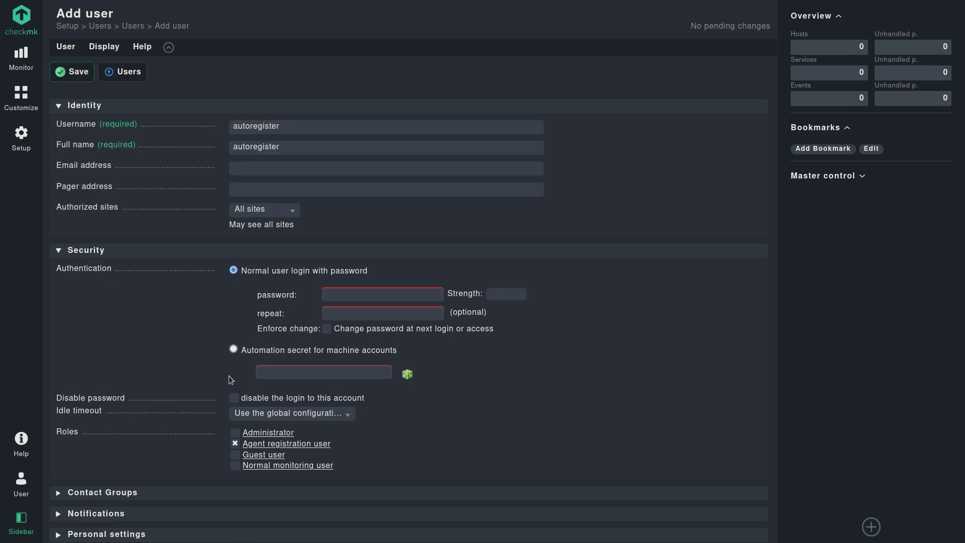
# - Authenticate with a pasted automation secret and save the autoregister user
pyautogui.click(233, 350)
pyautogui.click(312, 370)
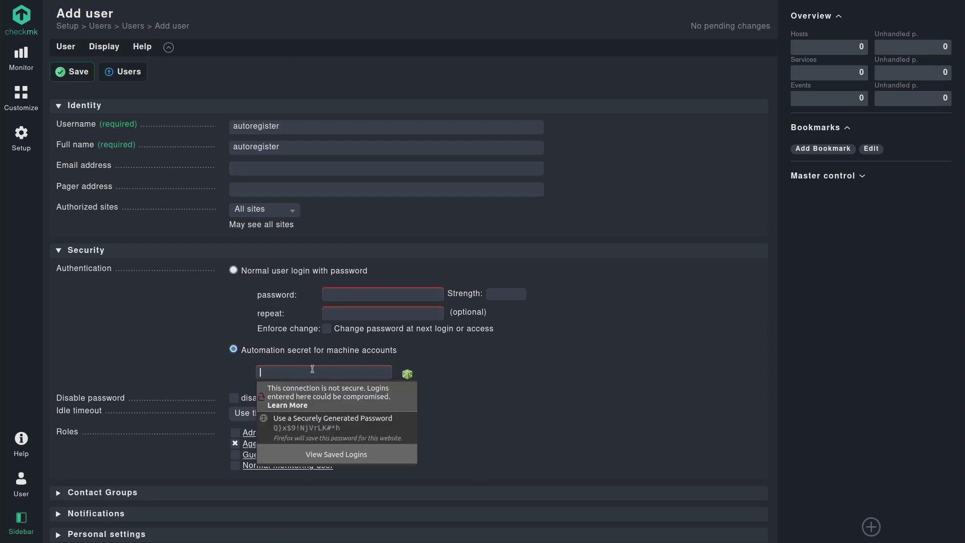
pyautogui.hotkey('ctrl', 'v')
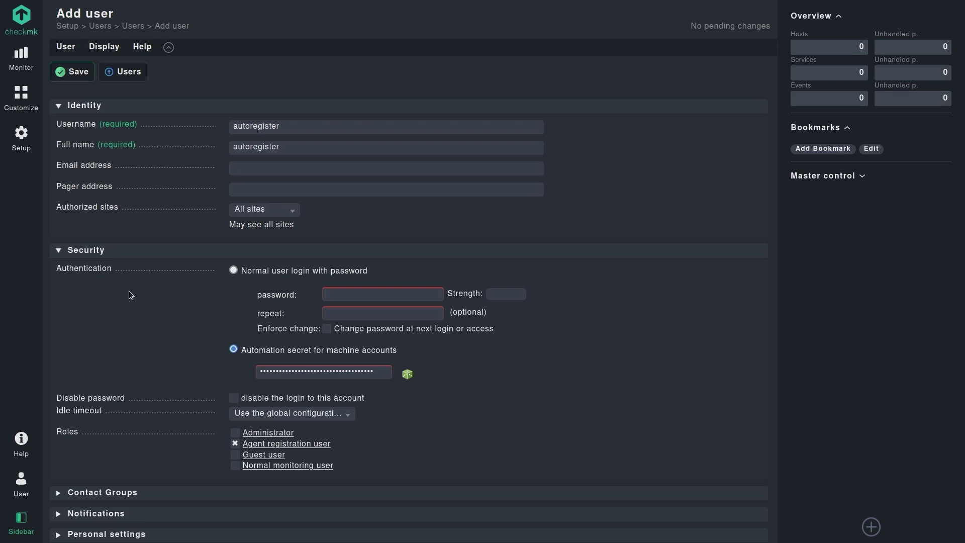
pyautogui.click(63, 71)
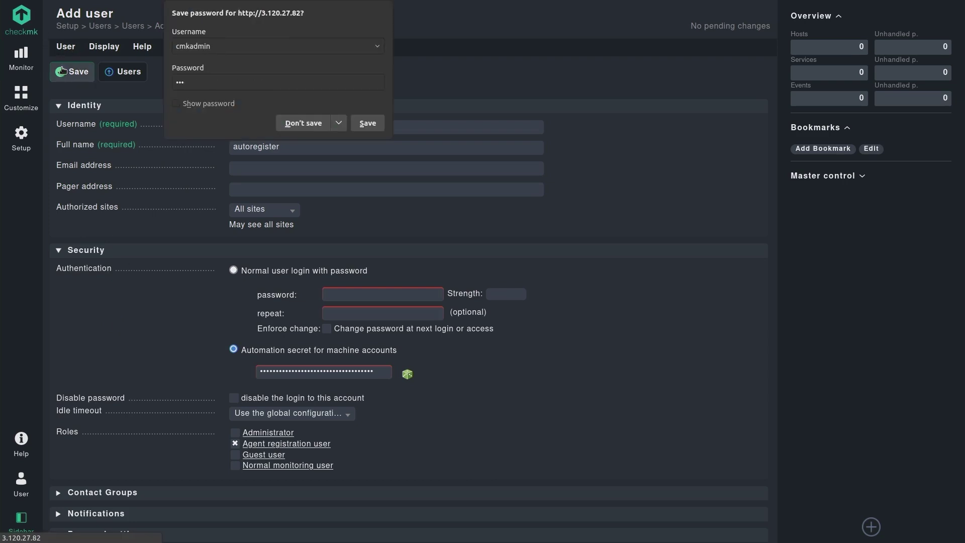
pyautogui.click(296, 124)
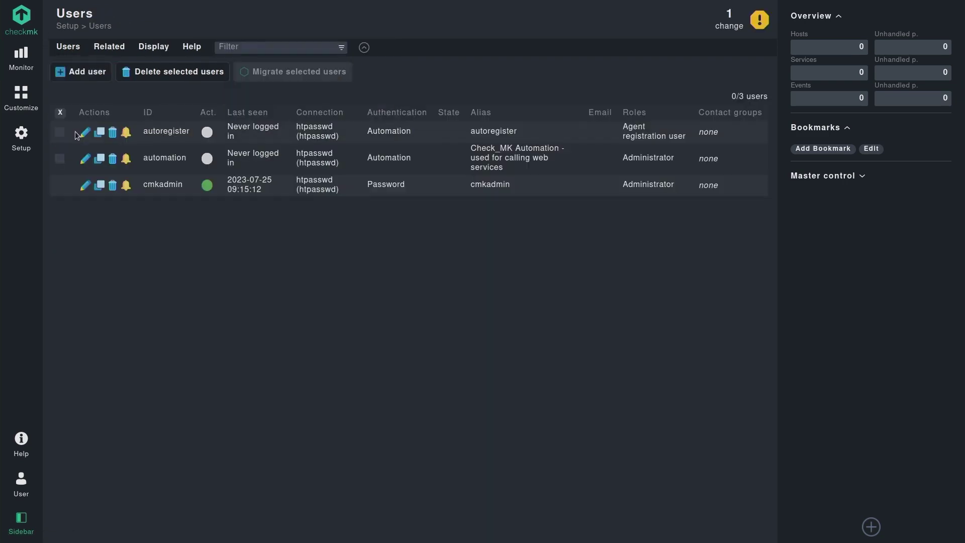
# - Start a new hosts folder titled aws-hosts with IP address family No IP
pyautogui.click(13, 140)
pyautogui.click(86, 117)
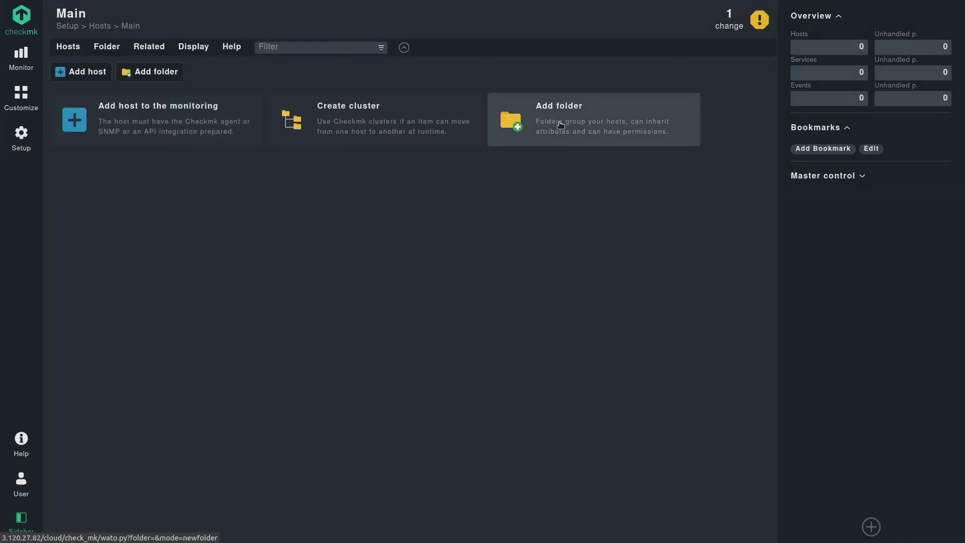
pyautogui.click(561, 124)
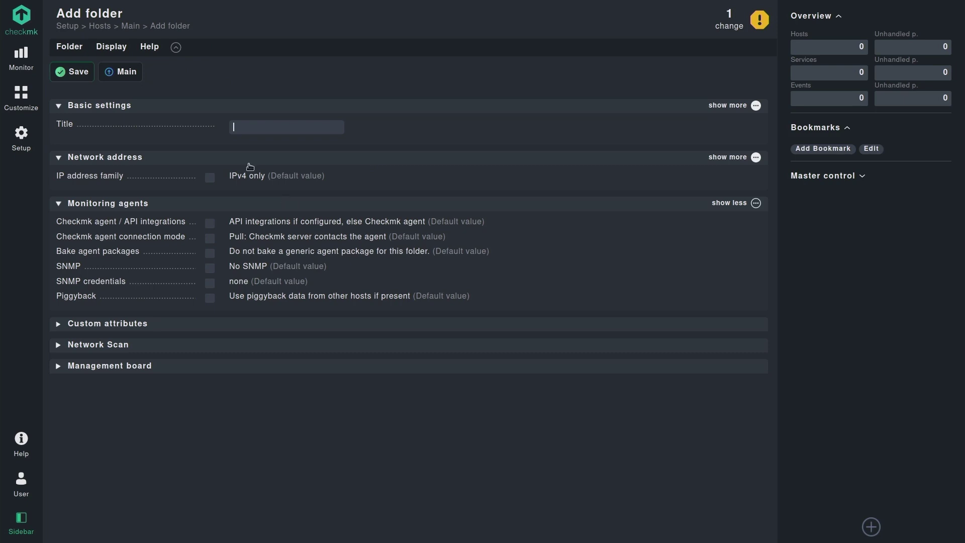
pyautogui.write('a')
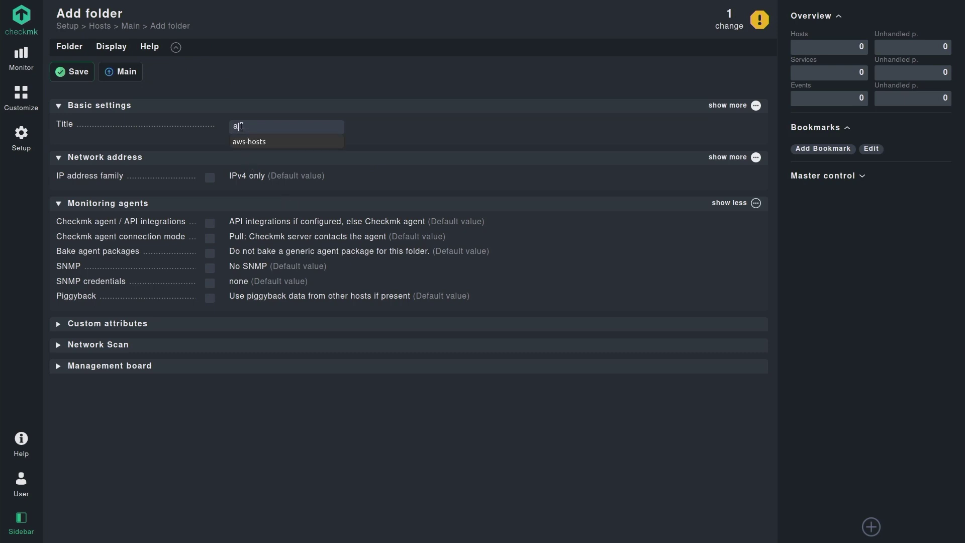
pyautogui.write('ws')
pyautogui.click(260, 142)
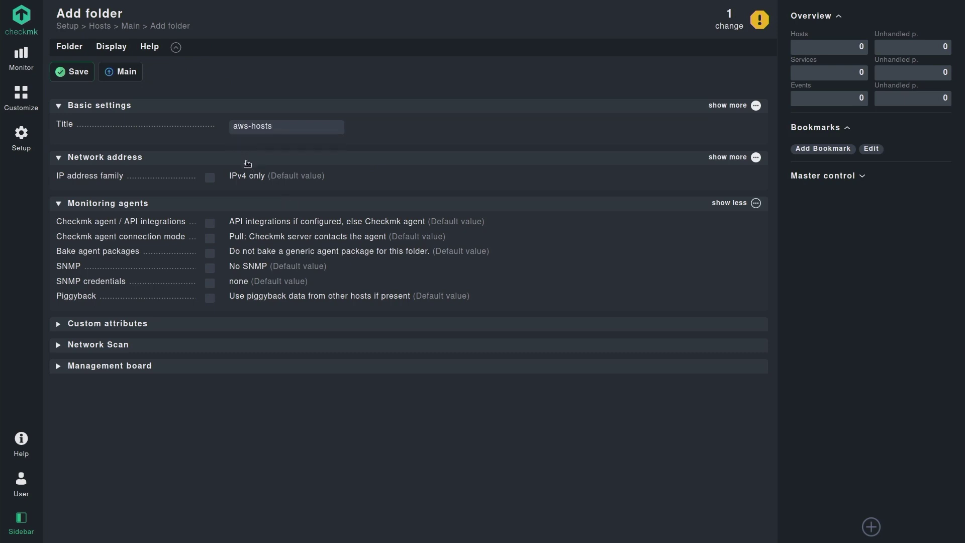
pyautogui.click(209, 177)
pyautogui.click(255, 181)
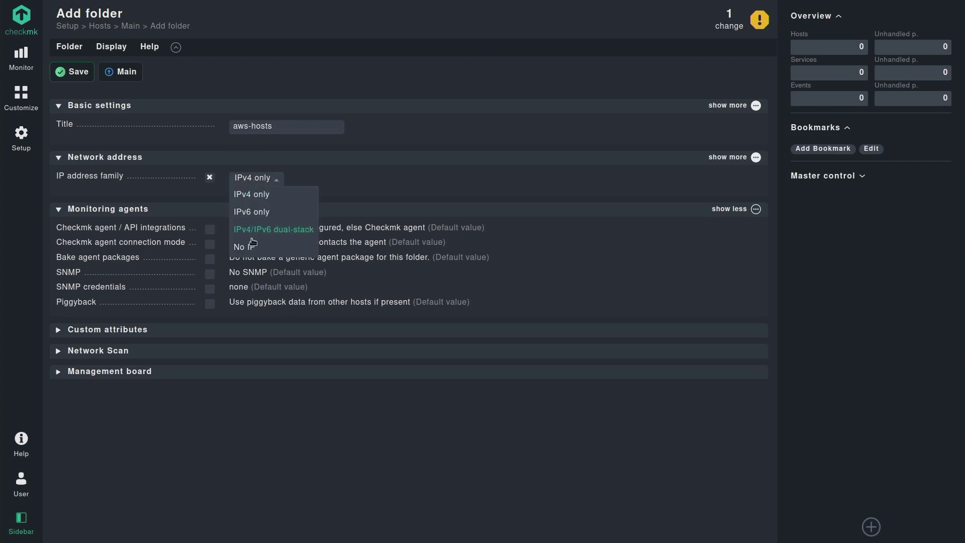
pyautogui.click(251, 247)
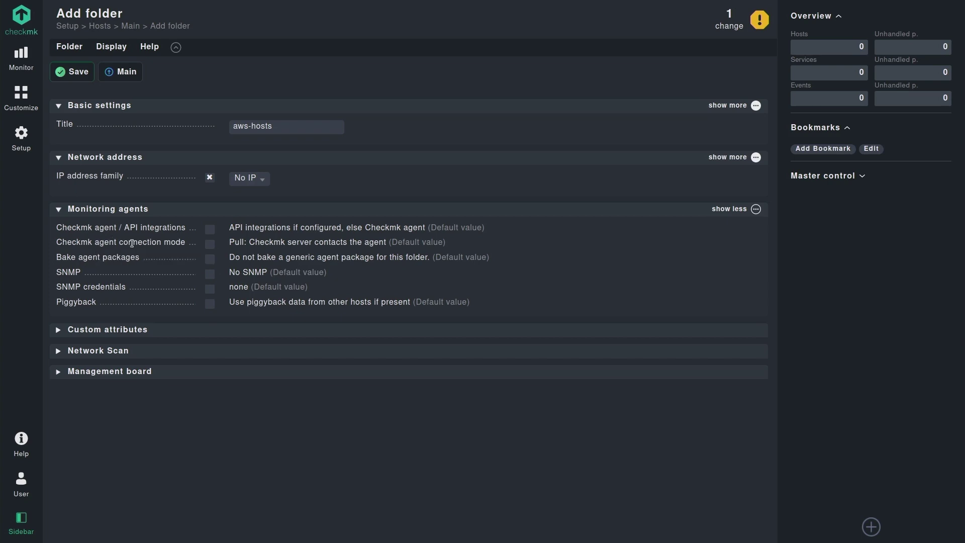
# - Set push agent connection mode and bake a generic agent package for the folder
pyautogui.click(210, 244)
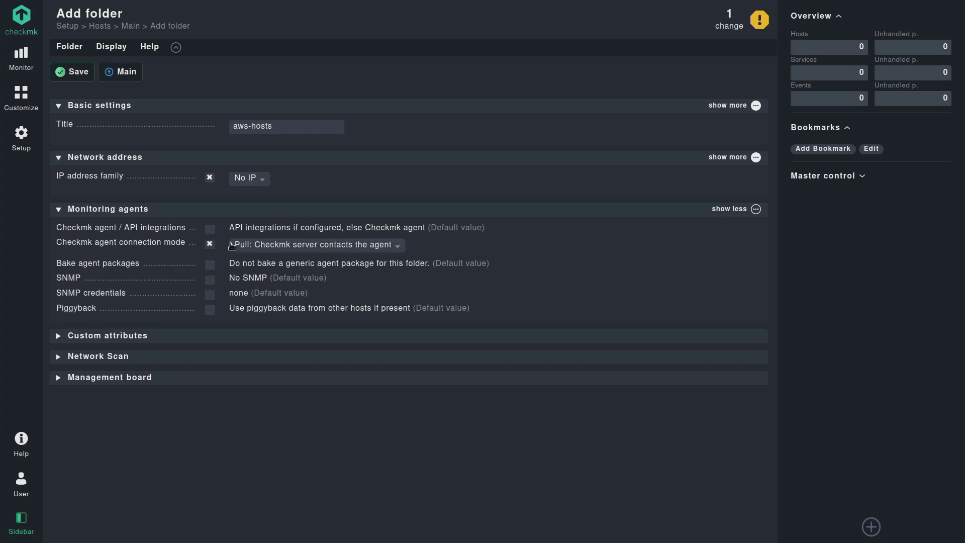
pyautogui.click(257, 244)
pyautogui.click(257, 276)
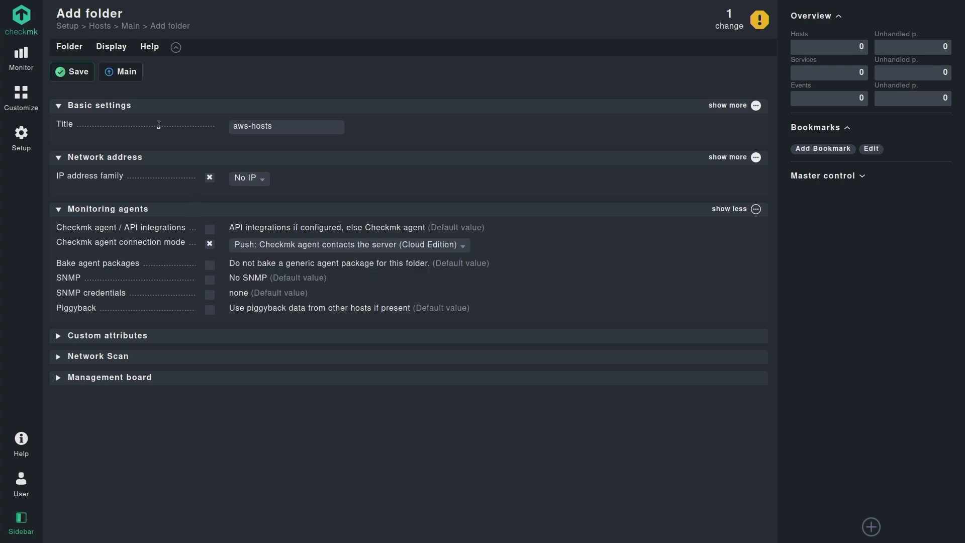
pyautogui.click(210, 265)
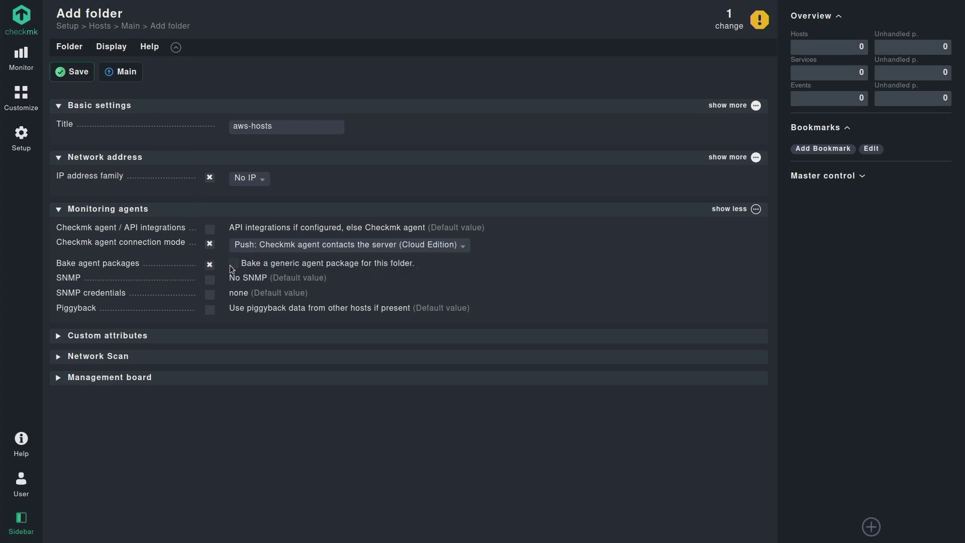
pyautogui.click(233, 265)
# - Set piggyback data to Never use and save the aws-hosts folder
pyautogui.click(209, 309)
pyautogui.click(270, 310)
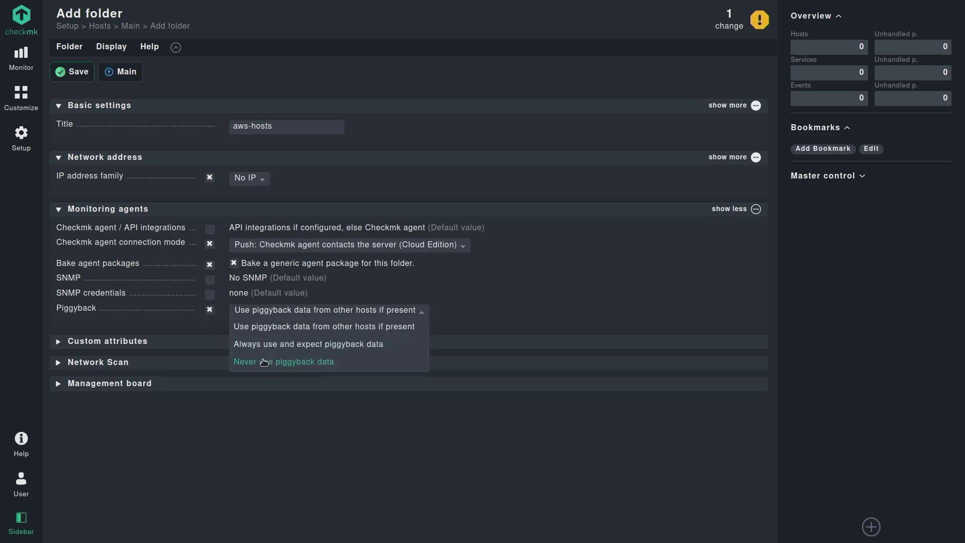
pyautogui.click(263, 362)
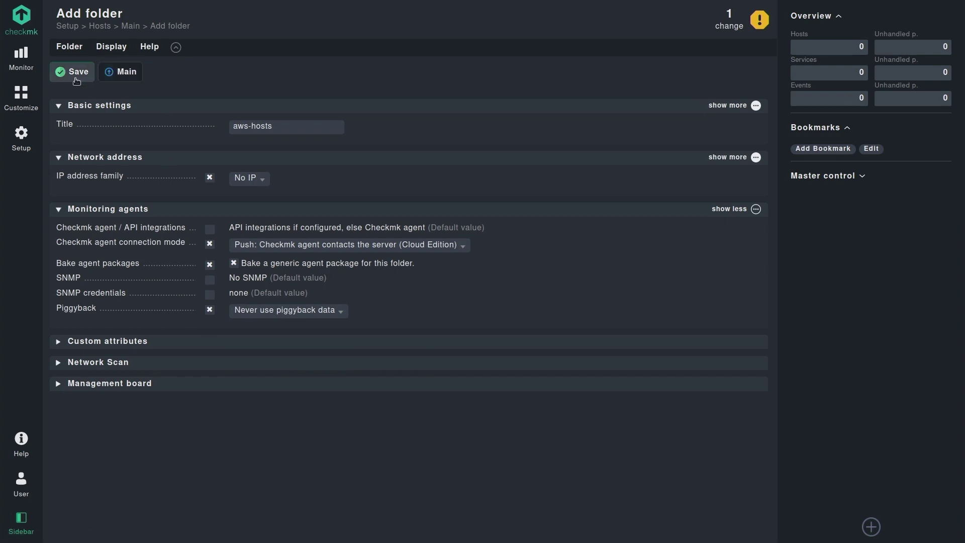
pyautogui.click(75, 73)
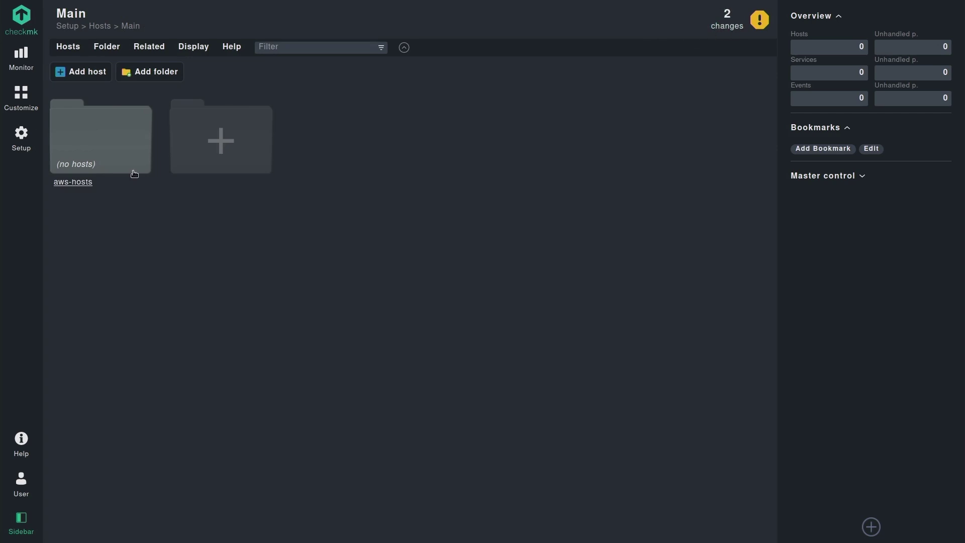
# - Search Setup for 'agent regi' and reach the empty Agent registration rules page
pyautogui.click(26, 144)
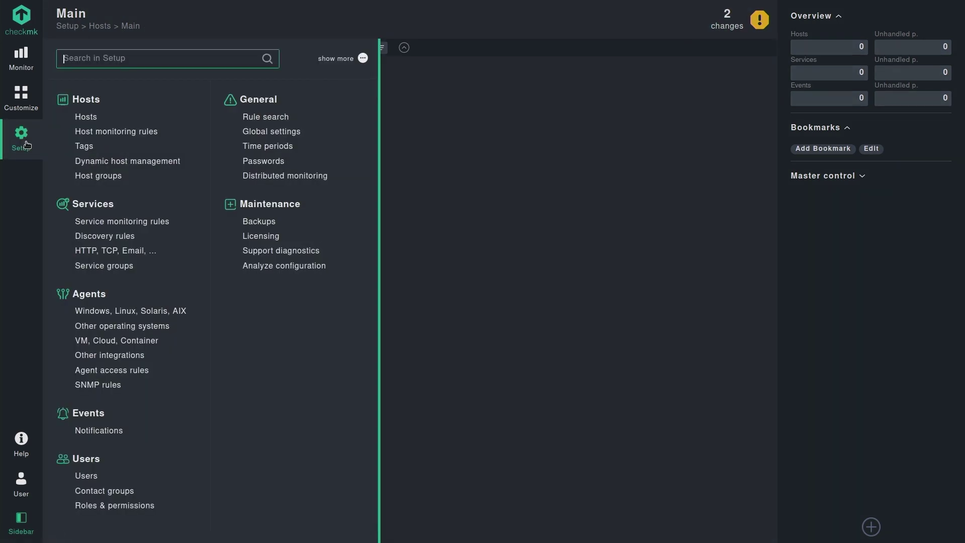
pyautogui.write('agent ')
pyautogui.write('regi')
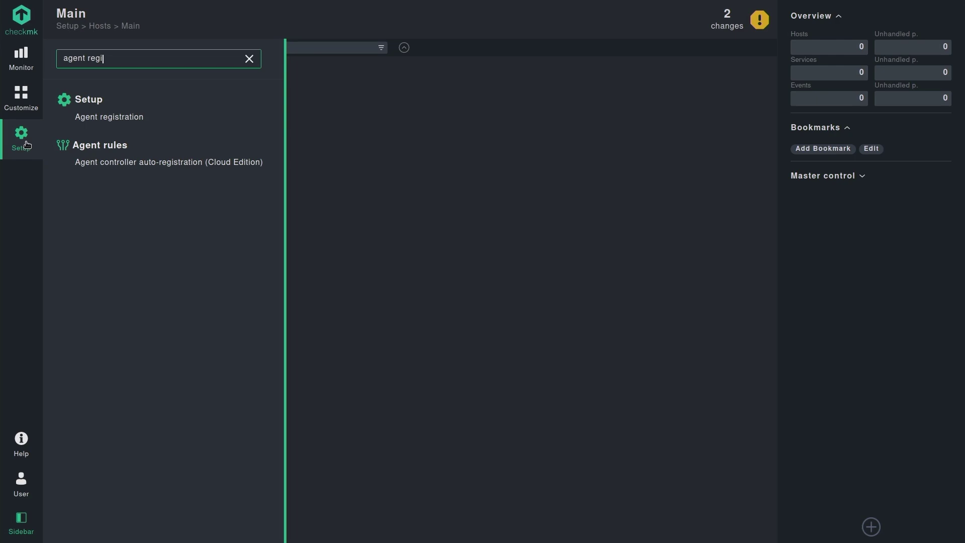
pyautogui.moveTo(73, 162); pyautogui.dragTo(267, 165)
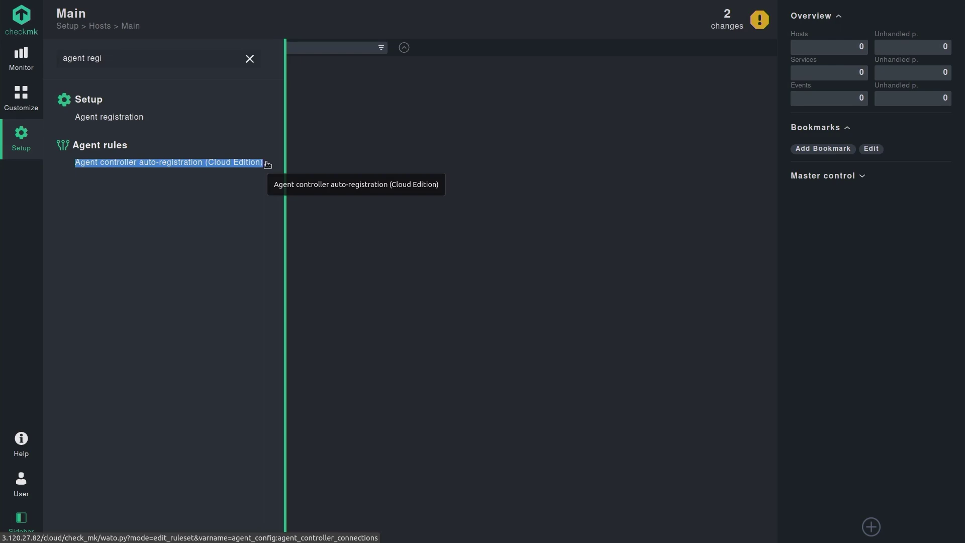
pyautogui.click(154, 188)
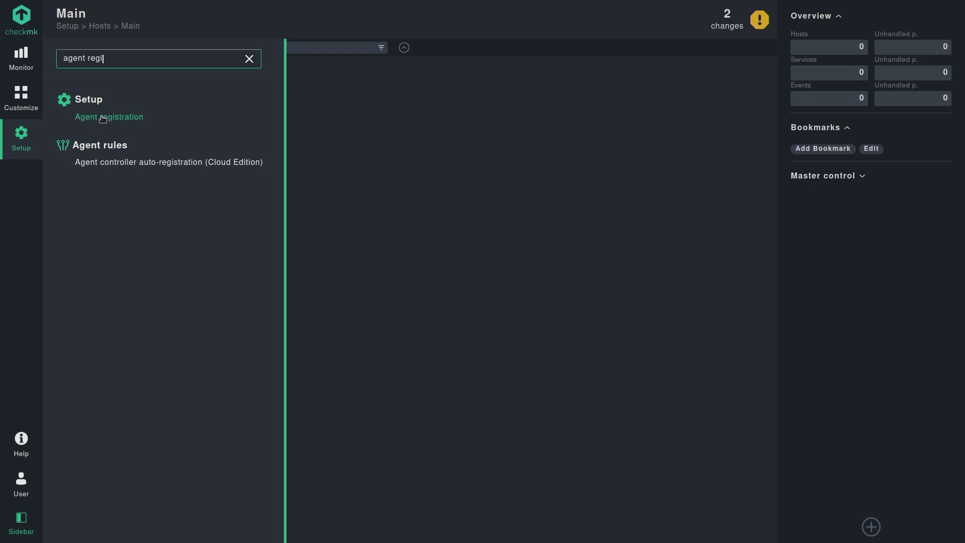
pyautogui.click(102, 119)
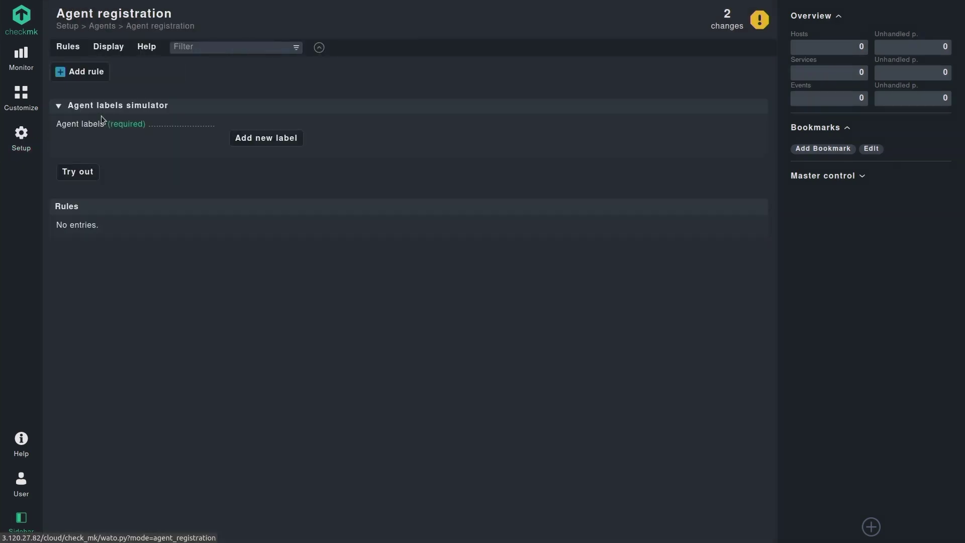
# - Add a registration rule with ID and title both autoregister
pyautogui.click(92, 76)
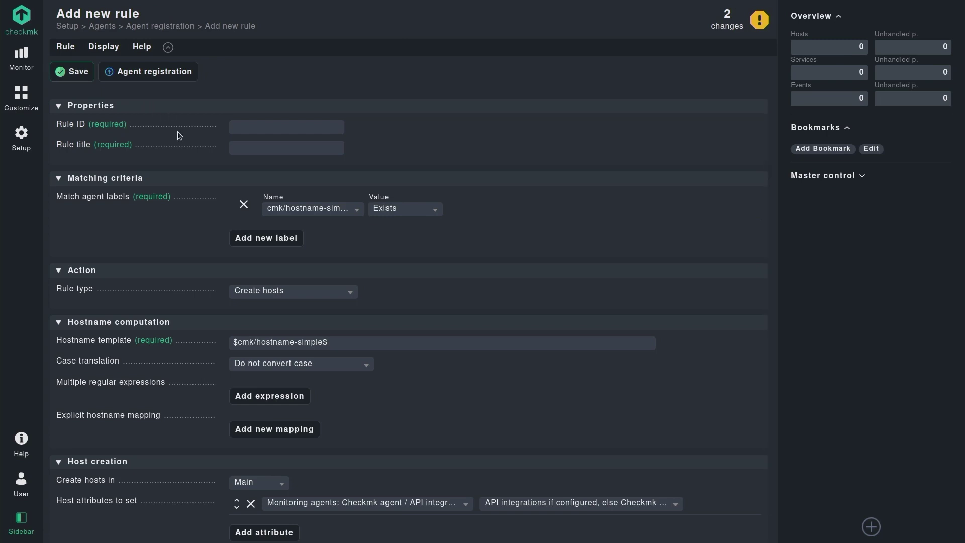
pyautogui.click(265, 130)
pyautogui.write('auto')
pyautogui.click(271, 141)
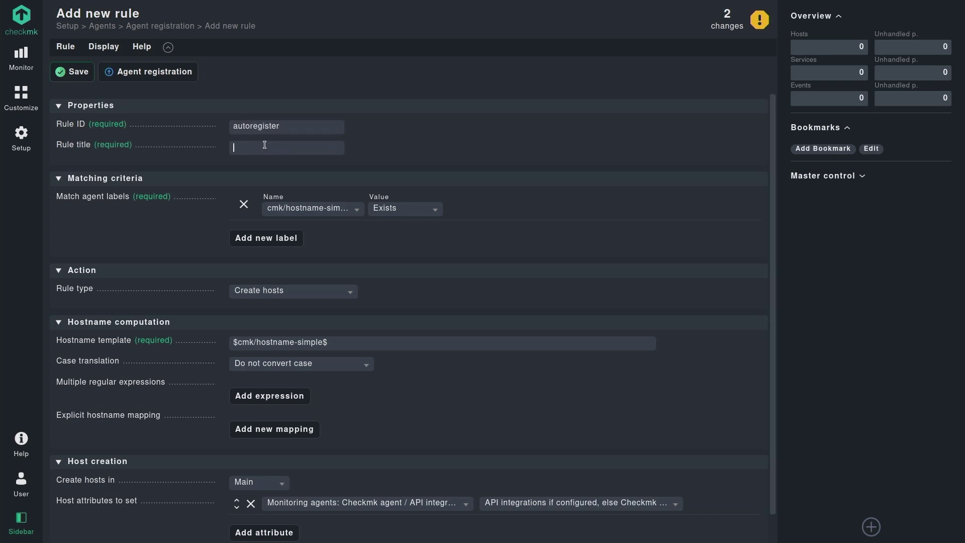
pyautogui.write('auto')
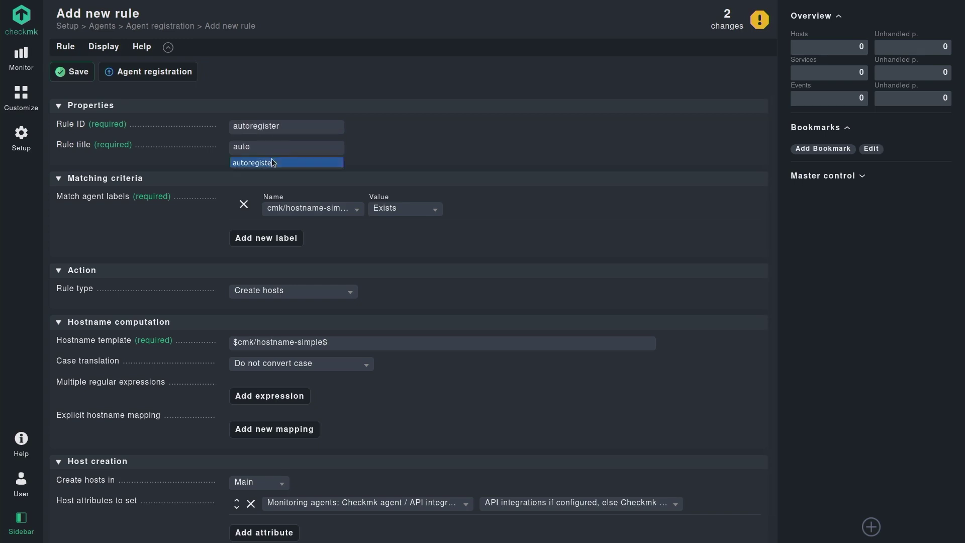
pyautogui.click(273, 162)
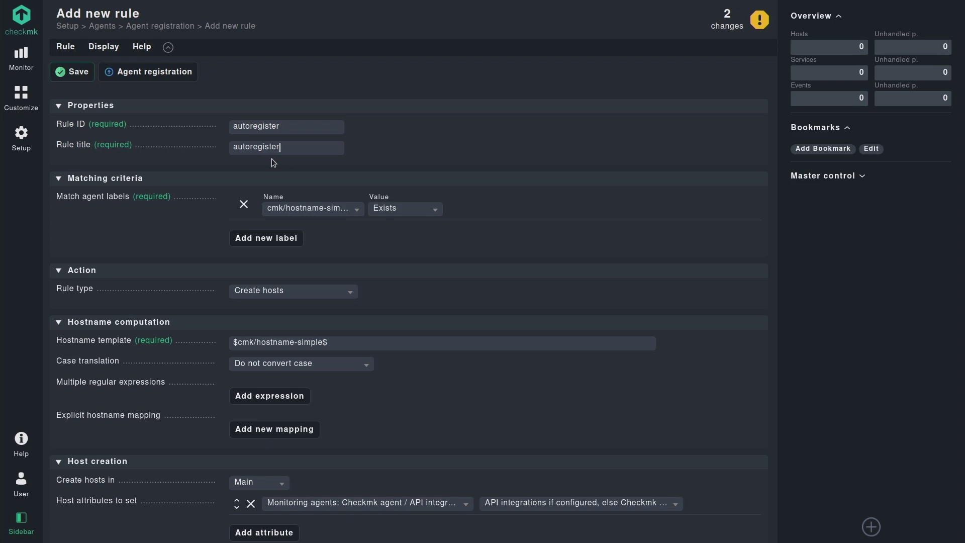
# - Try custom label and value-matching options, then revert to cmk/hostname-simple set to Exists
pyautogui.click(324, 208)
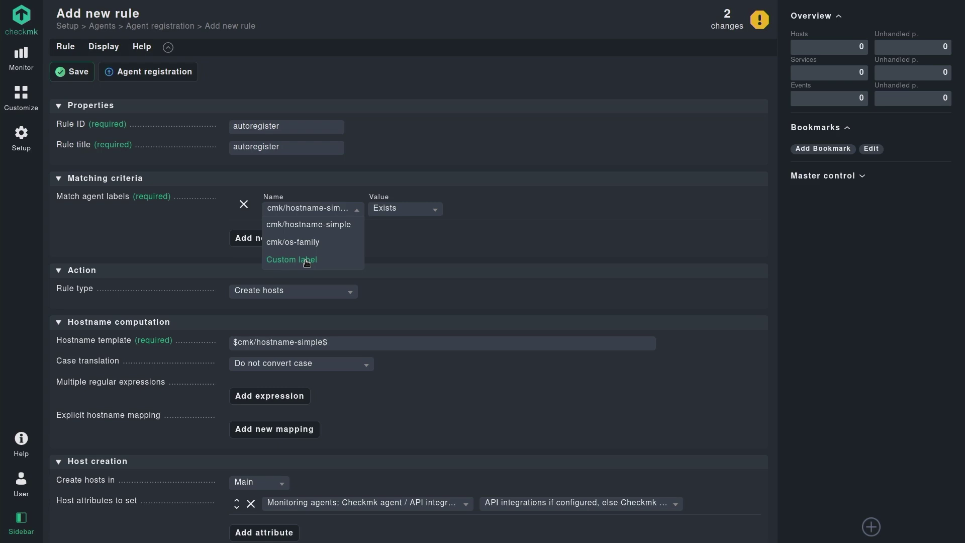
pyautogui.click(307, 261)
pyautogui.click(397, 207)
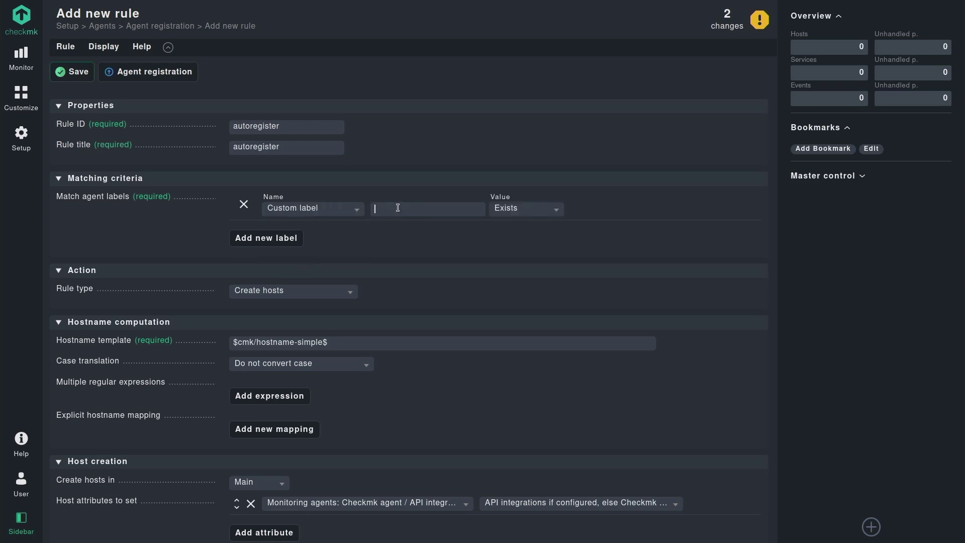
pyautogui.click(519, 211)
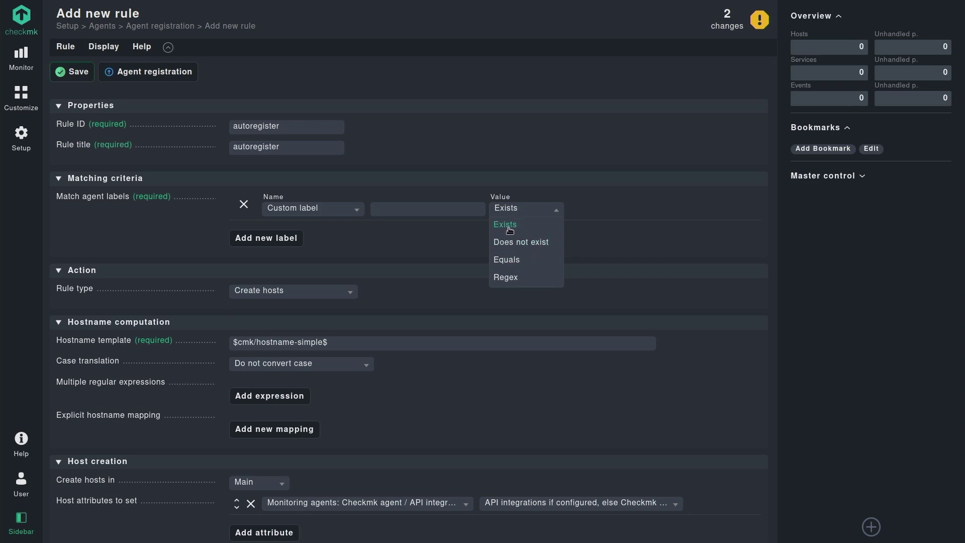
pyautogui.click(514, 259)
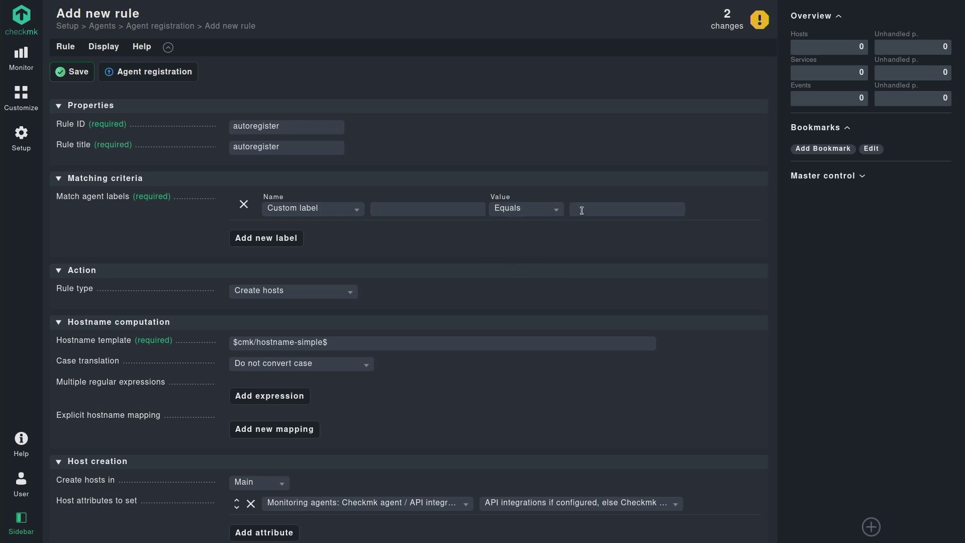
pyautogui.click(546, 212)
pyautogui.click(511, 277)
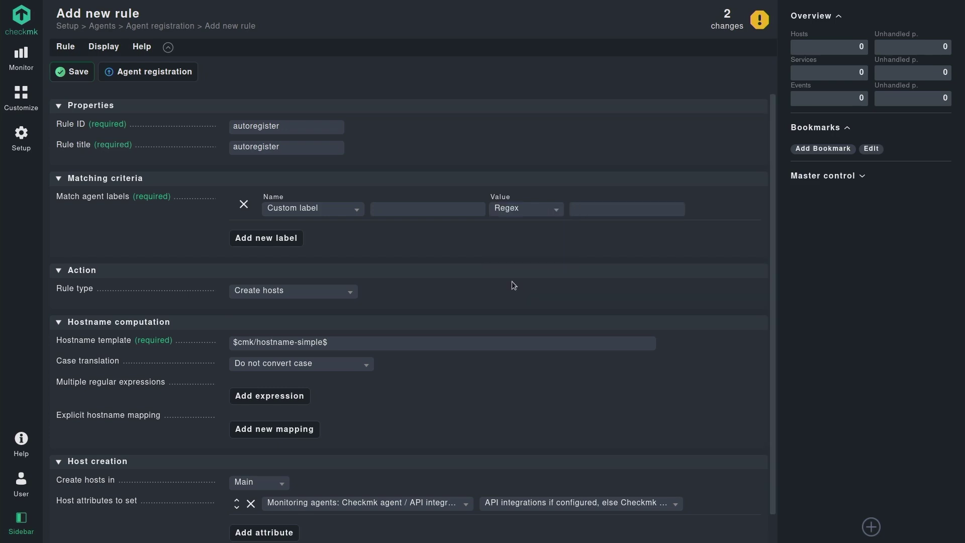
pyautogui.click(581, 205)
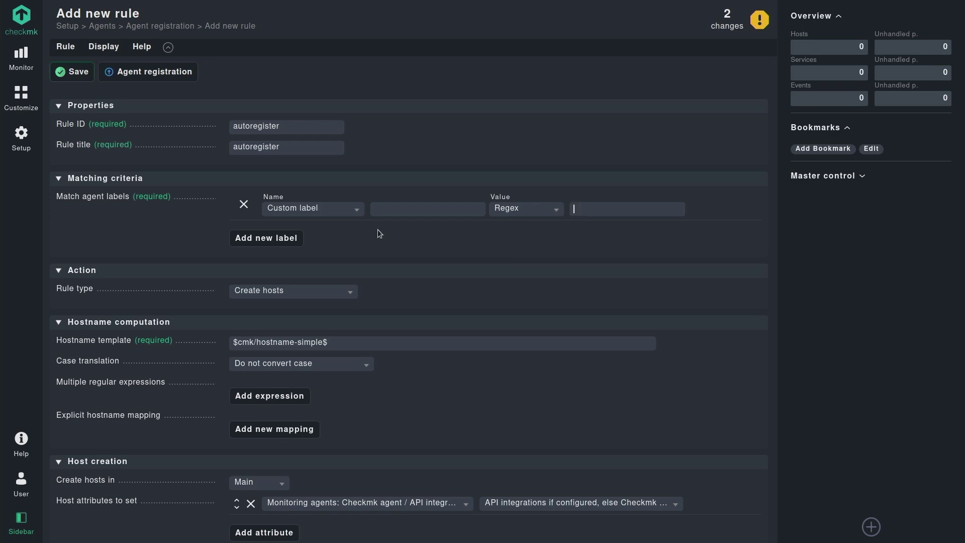
pyautogui.click(327, 209)
pyautogui.click(310, 226)
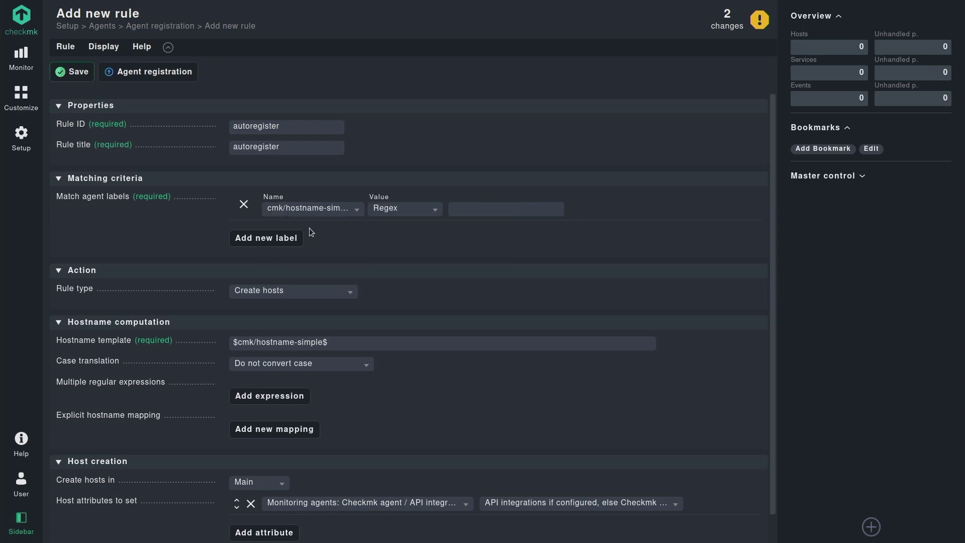
pyautogui.click(377, 213)
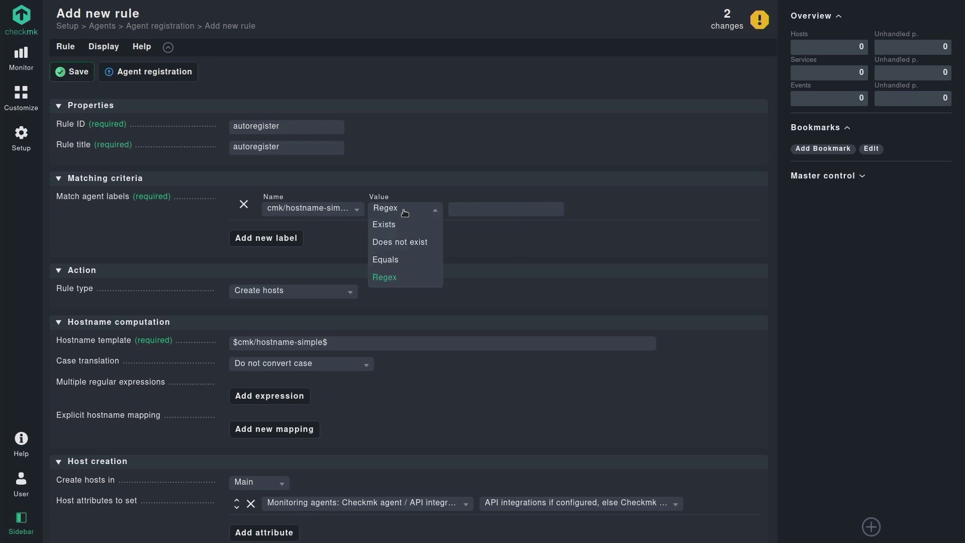
pyautogui.click(402, 225)
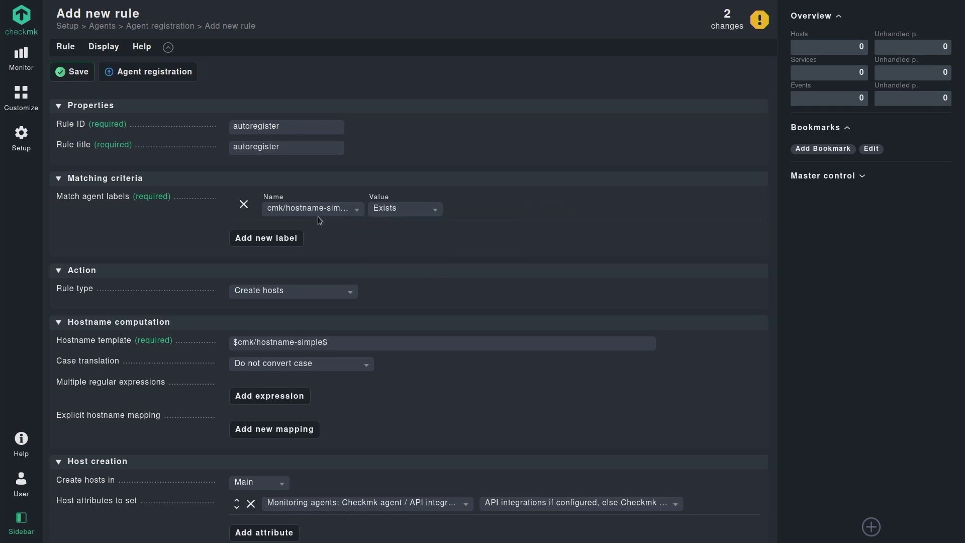
# - Add a second custom agent label my_autoregister_label required to exist
pyautogui.click(283, 240)
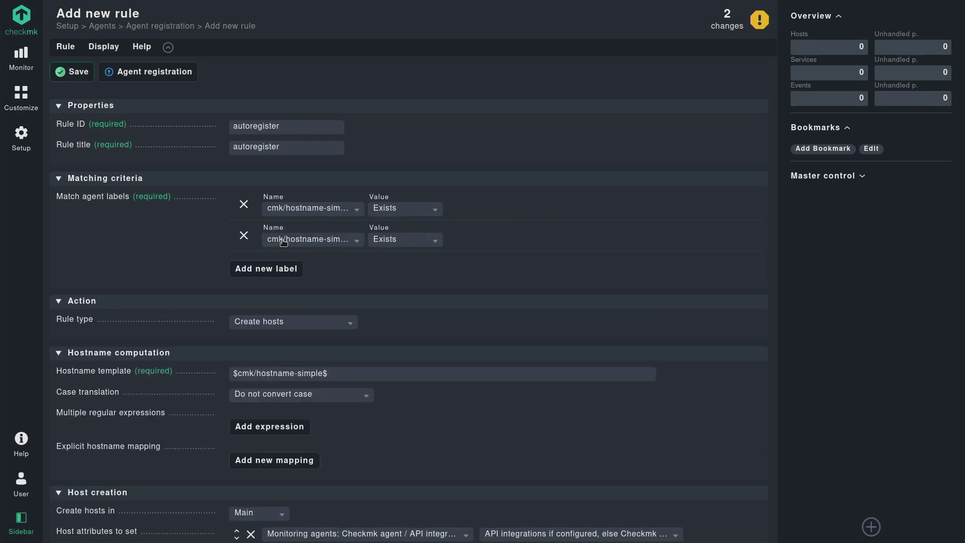
pyautogui.click(336, 240)
pyautogui.click(299, 289)
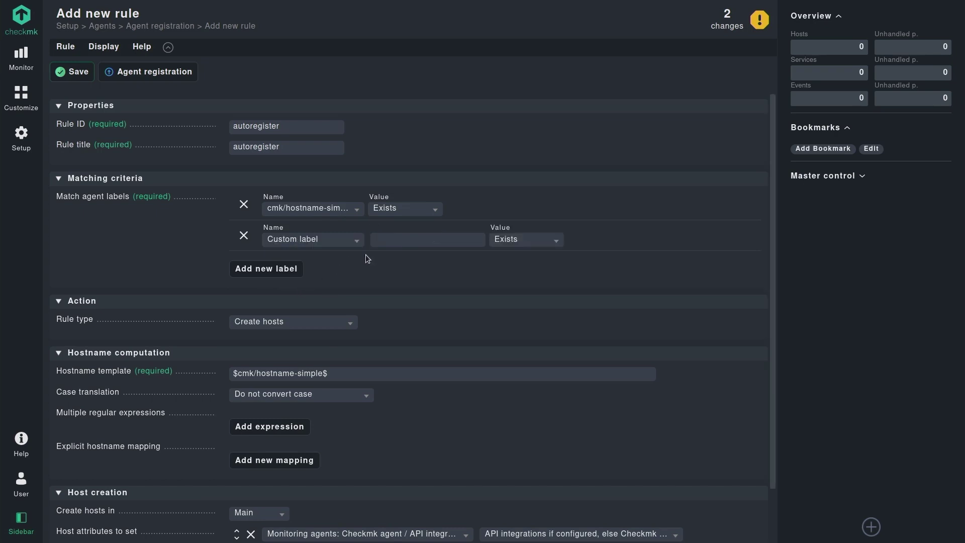
pyautogui.write('my')
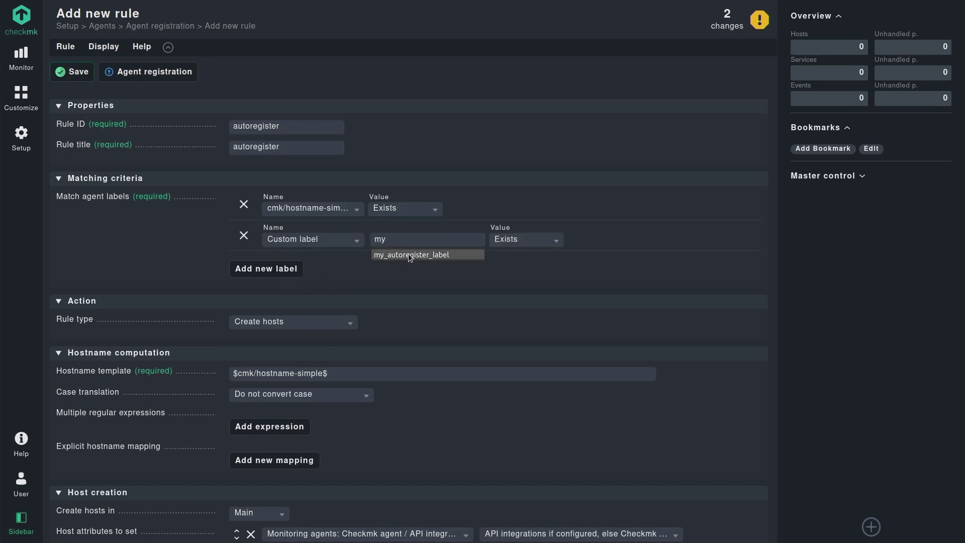
pyautogui.click(408, 253)
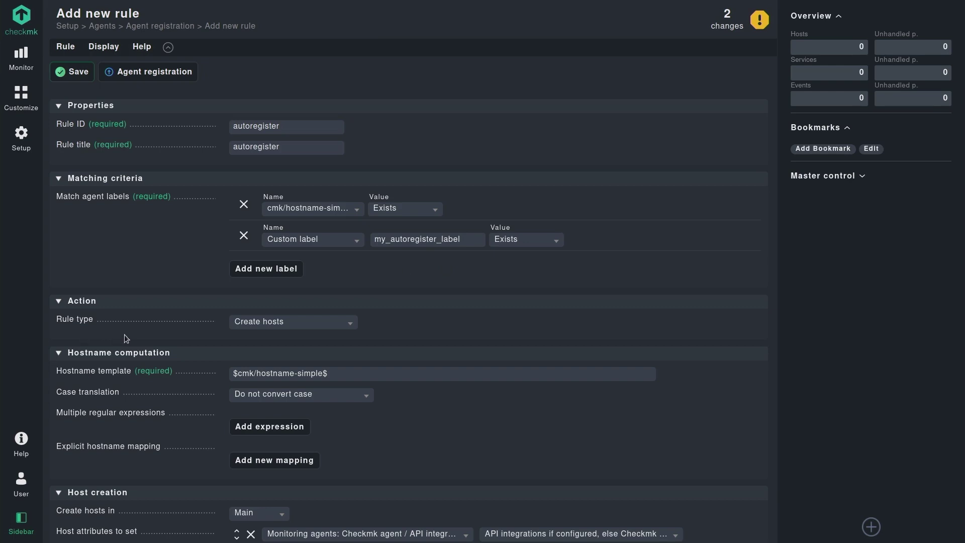
# - Keep rule type Create hosts and leave hostname letter case unconverted
pyautogui.click(274, 324)
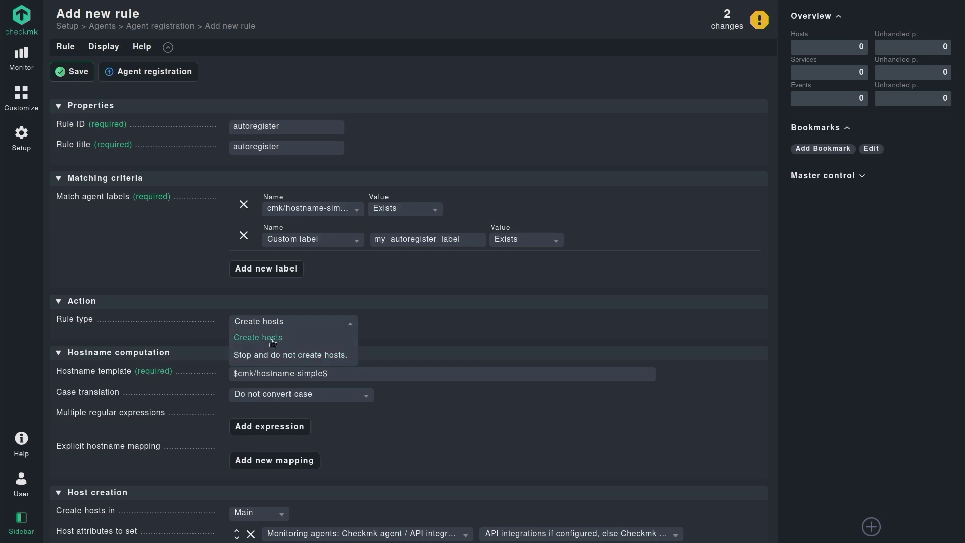
pyautogui.click(272, 342)
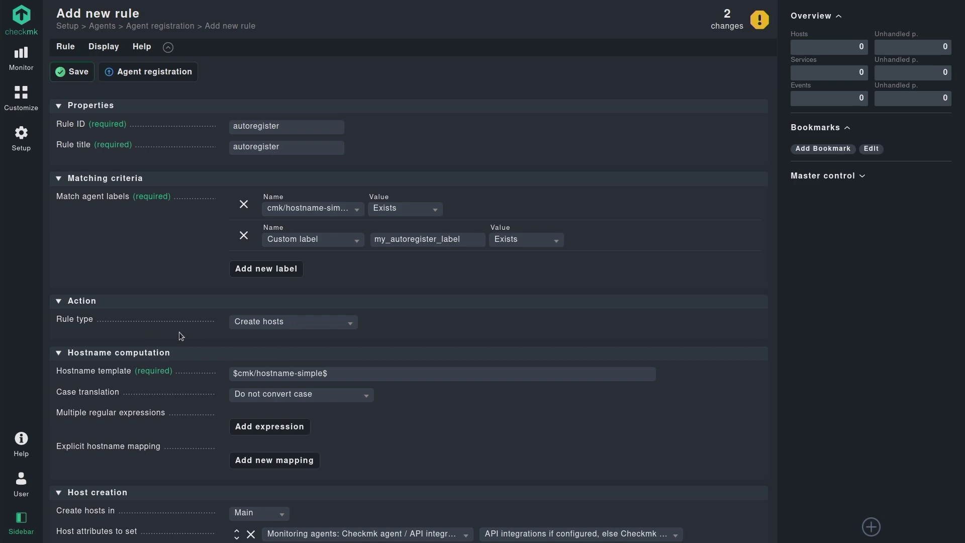
pyautogui.scroll(-2, 179, 332)
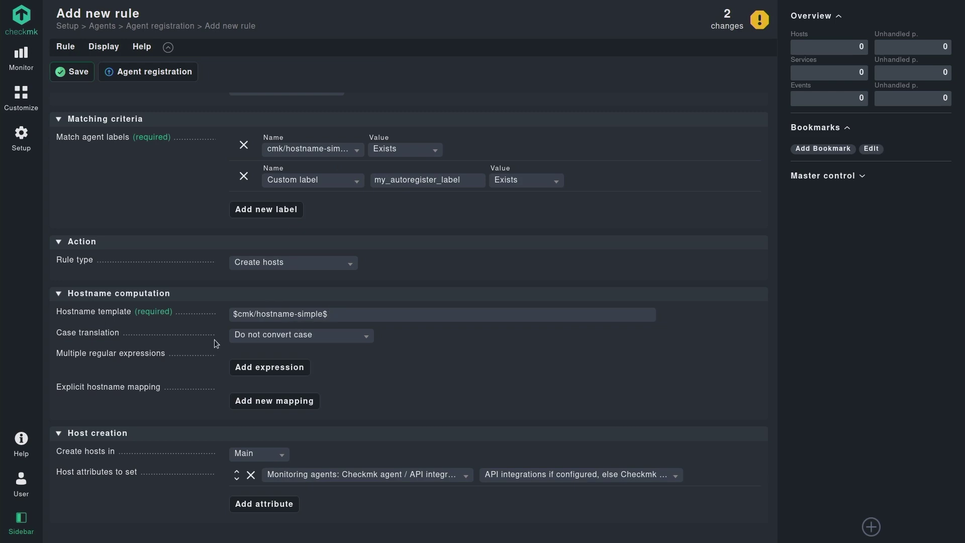
pyautogui.click(242, 340)
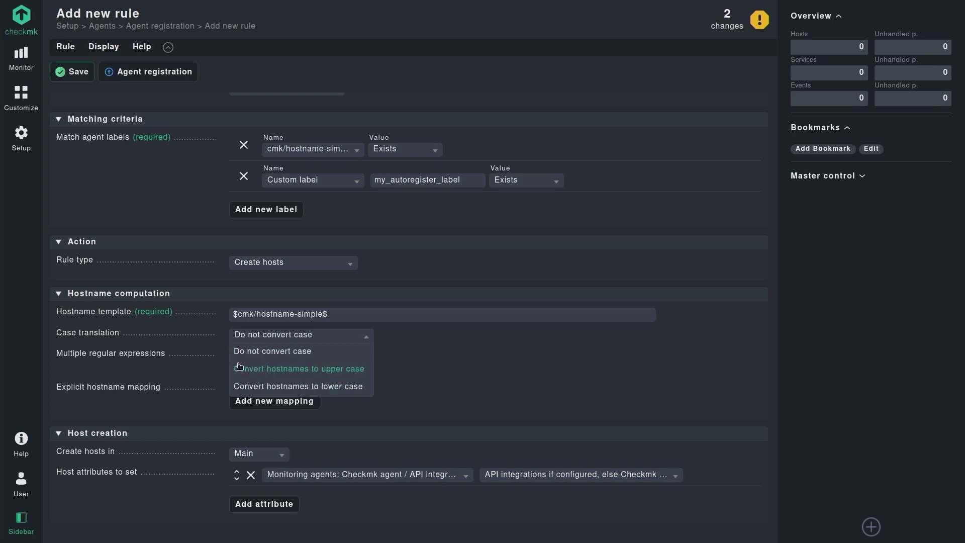
pyautogui.click(223, 343)
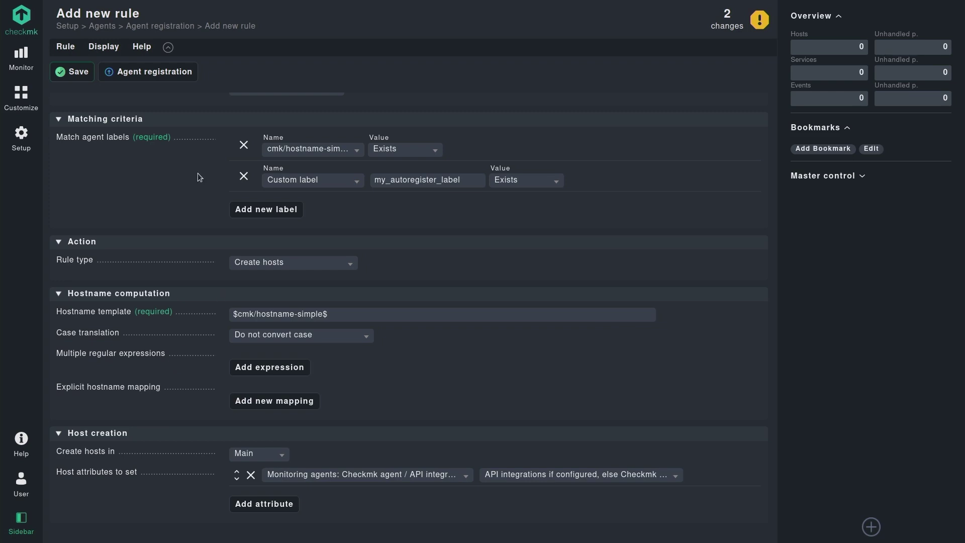
pyautogui.click(146, 49)
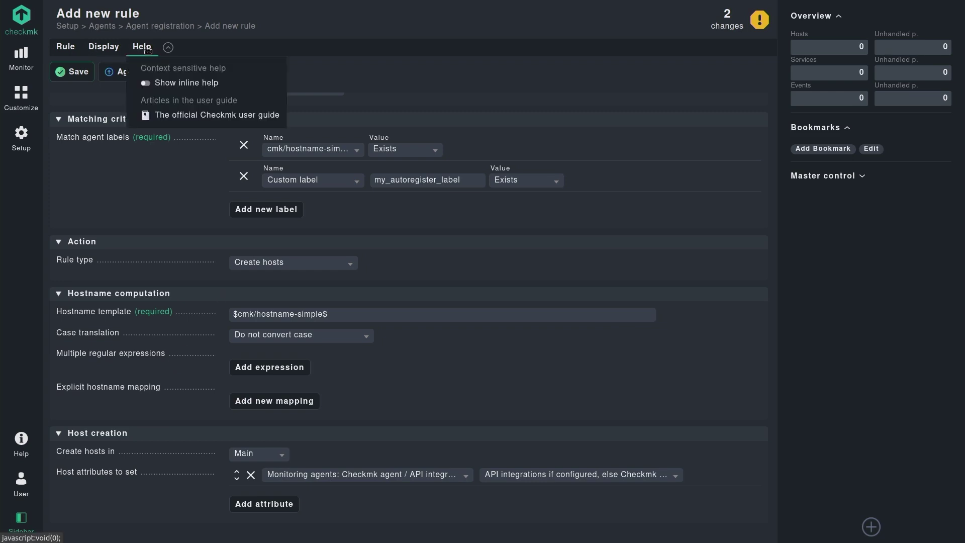
pyautogui.click(172, 83)
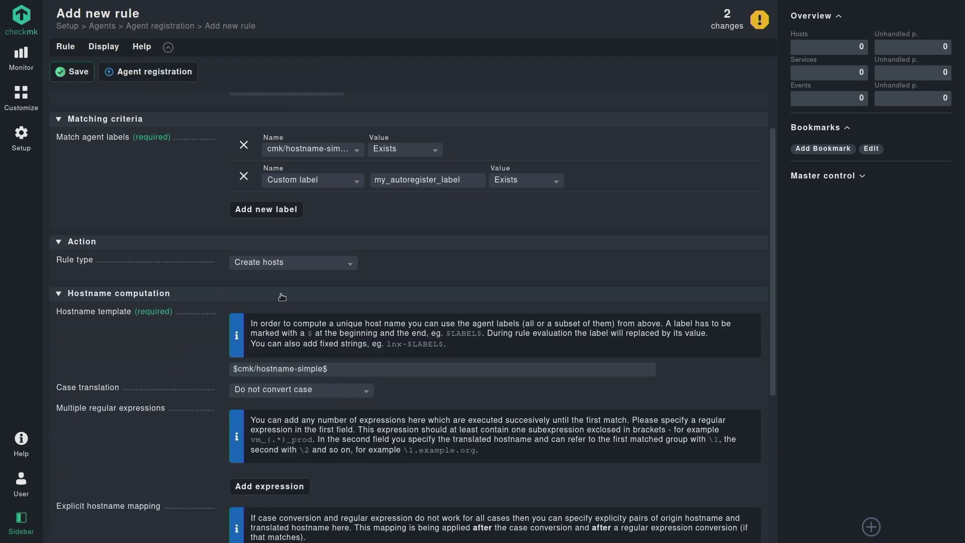
pyautogui.scroll(-3, 337, 350)
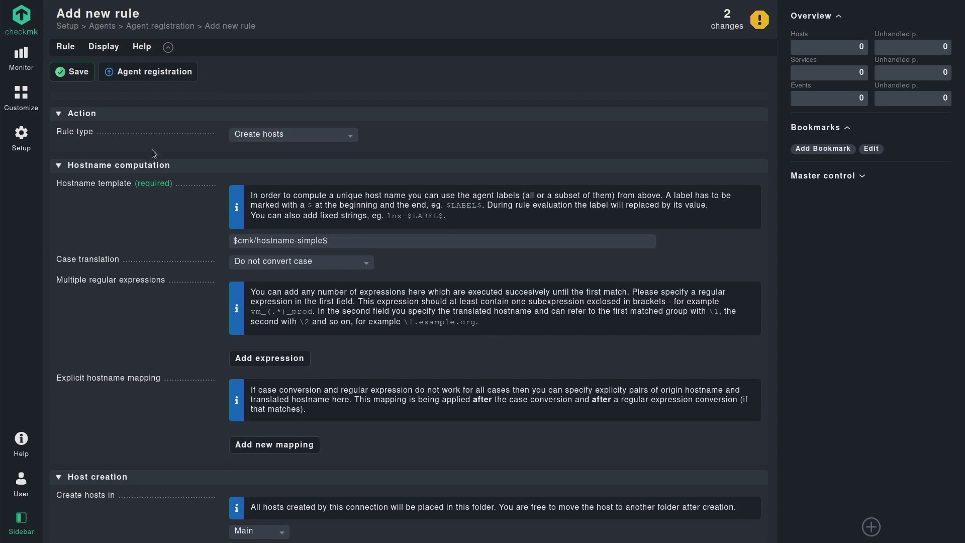
pyautogui.click(141, 46)
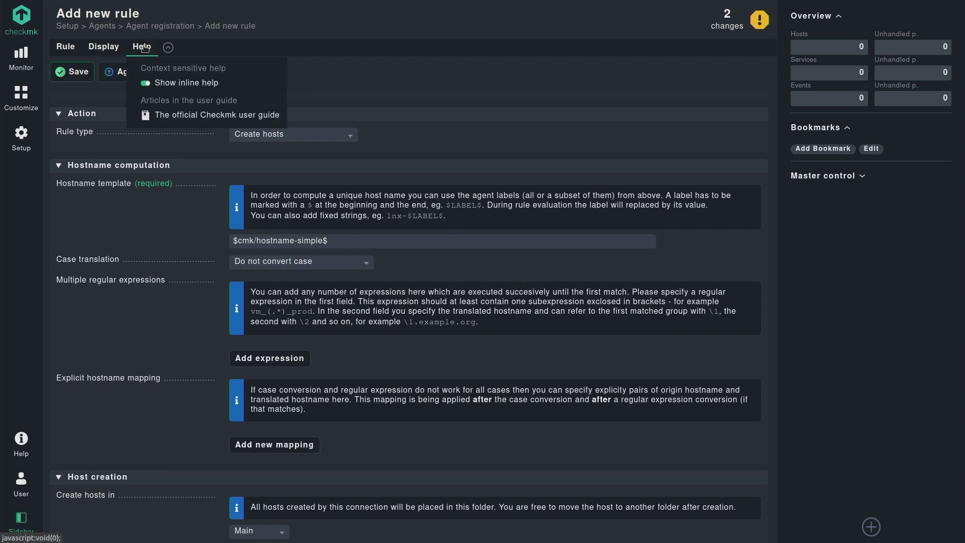
pyautogui.click(172, 83)
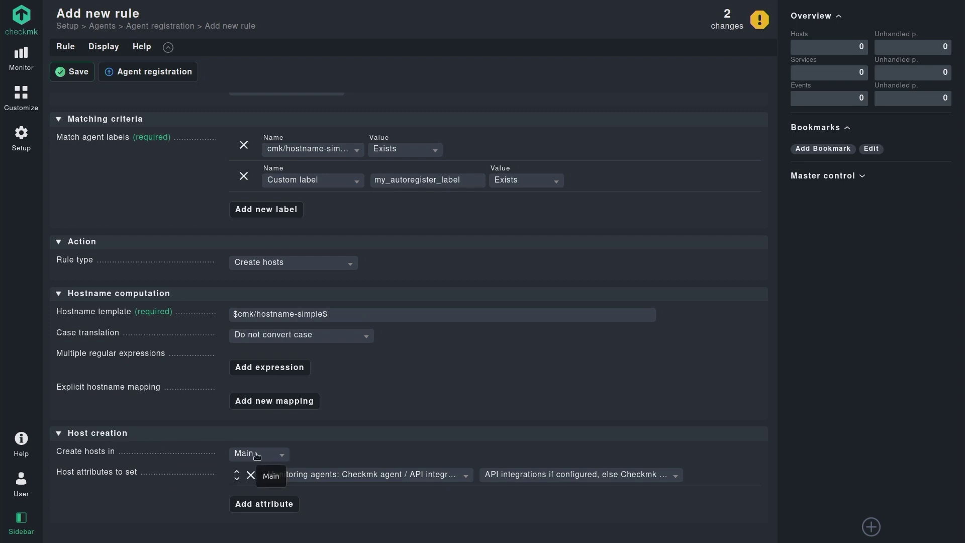
# - Create new hosts in the aws-hosts folder and save the autoregister rule
pyautogui.click(256, 456)
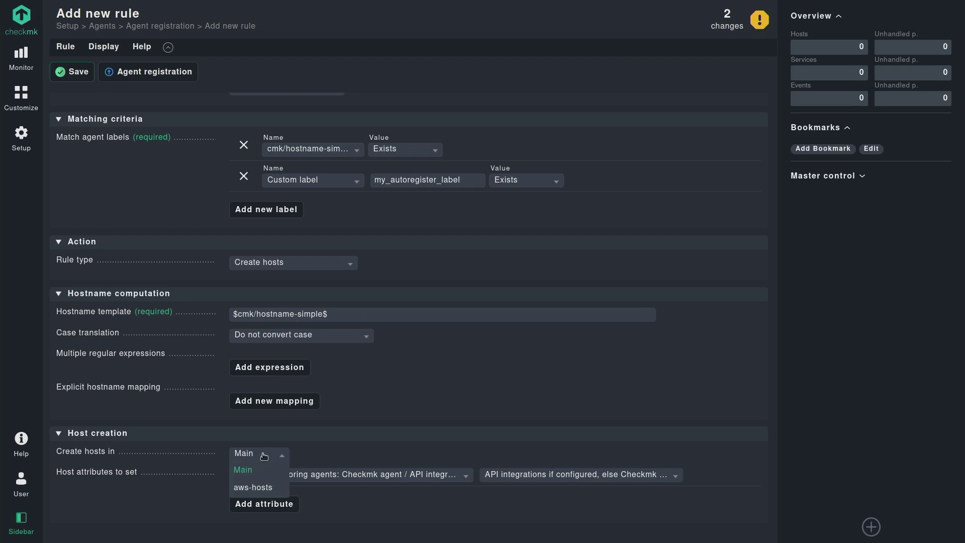
pyautogui.click(249, 488)
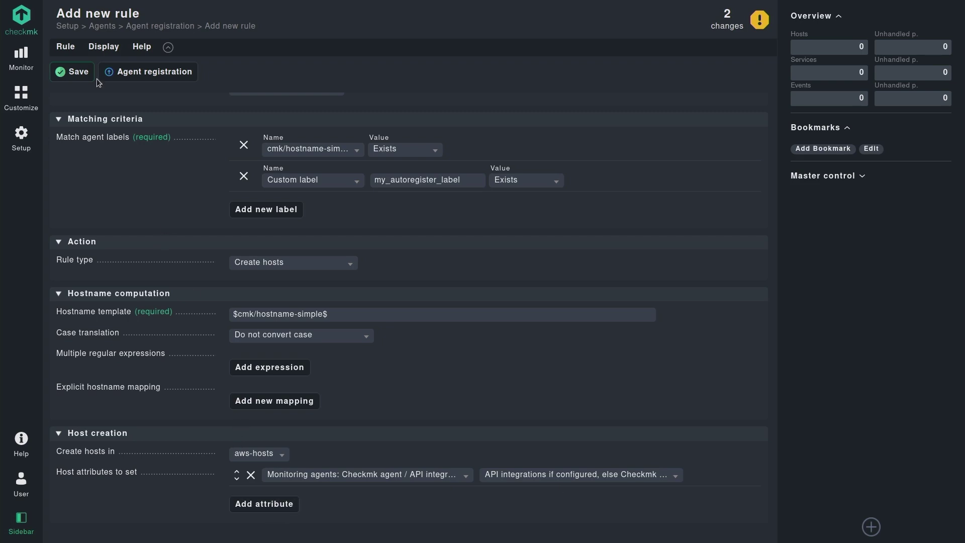
pyautogui.click(70, 73)
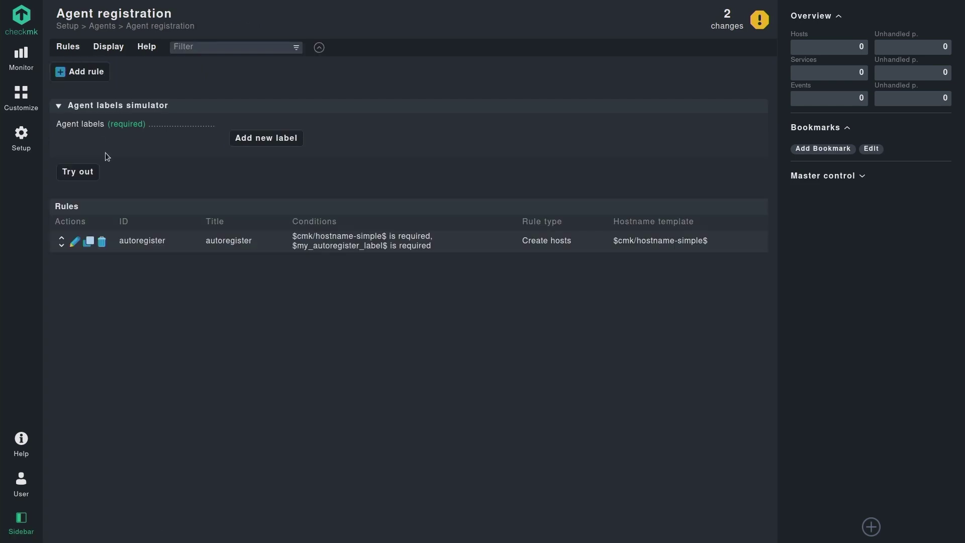
# - Find Agent controller auto-registration (Cloud Edition) via Setup search and add a rule
pyautogui.click(32, 145)
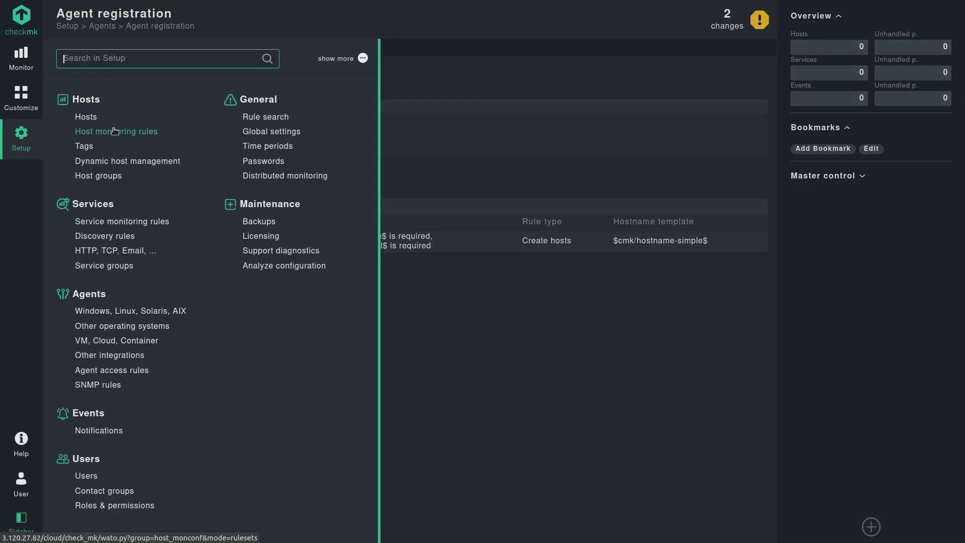
pyautogui.write('agent')
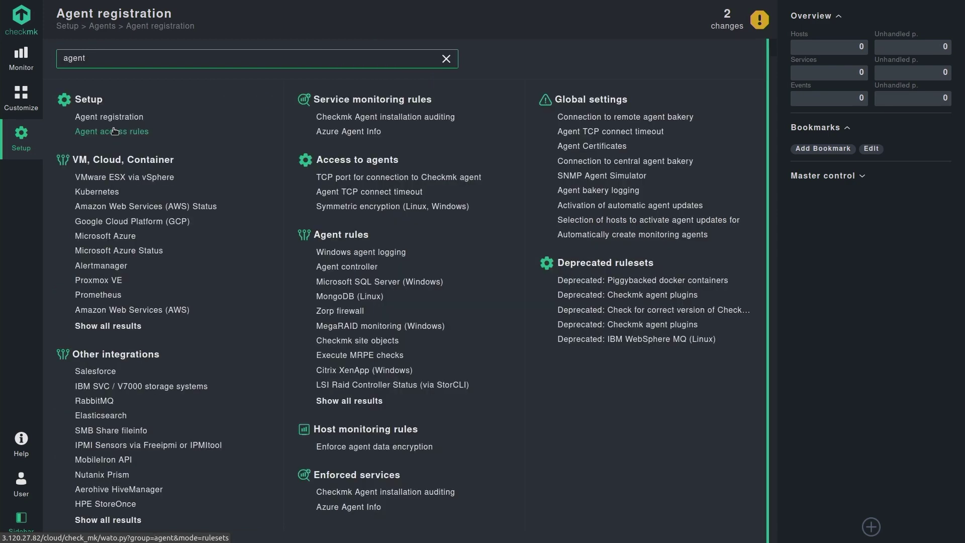
pyautogui.write(' regi')
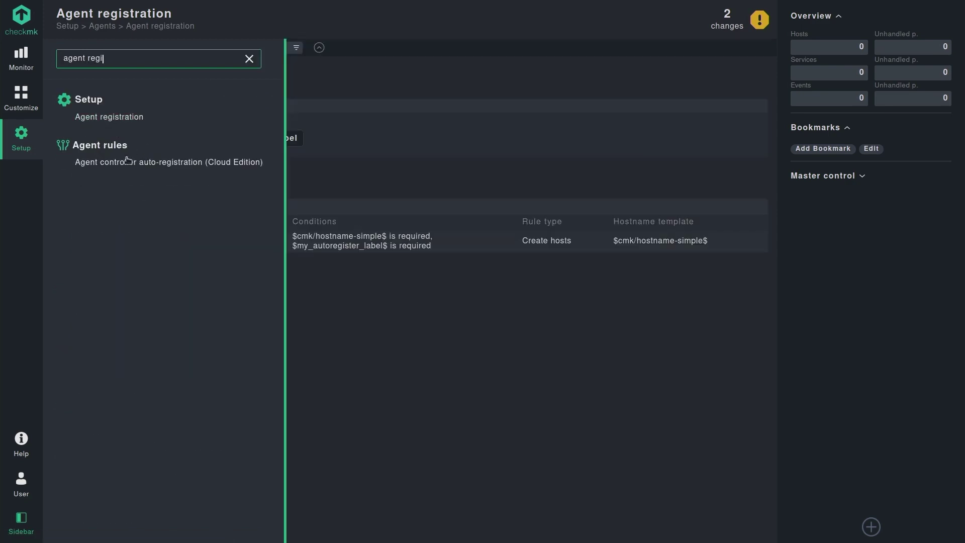
pyautogui.click(143, 168)
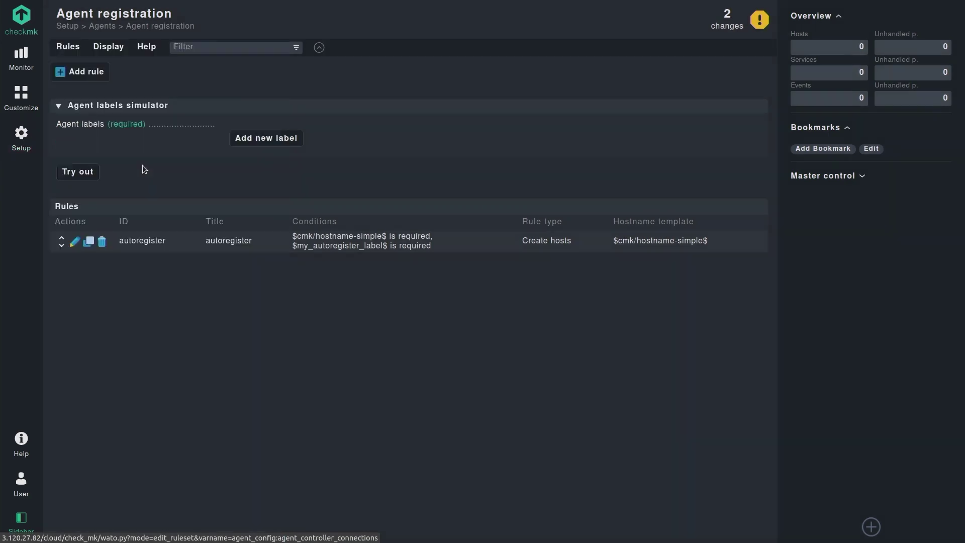
pyautogui.click(86, 72)
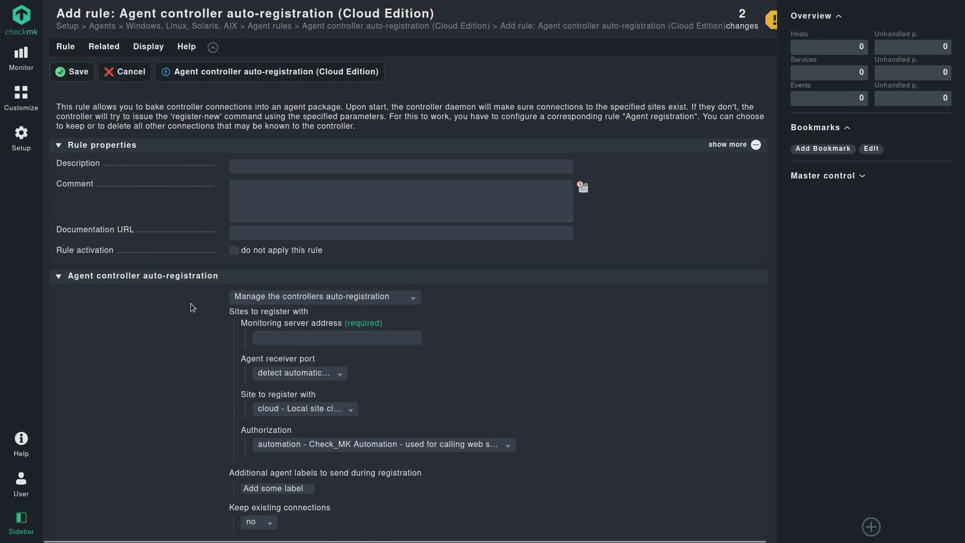
pyautogui.scroll(-3, 191, 305)
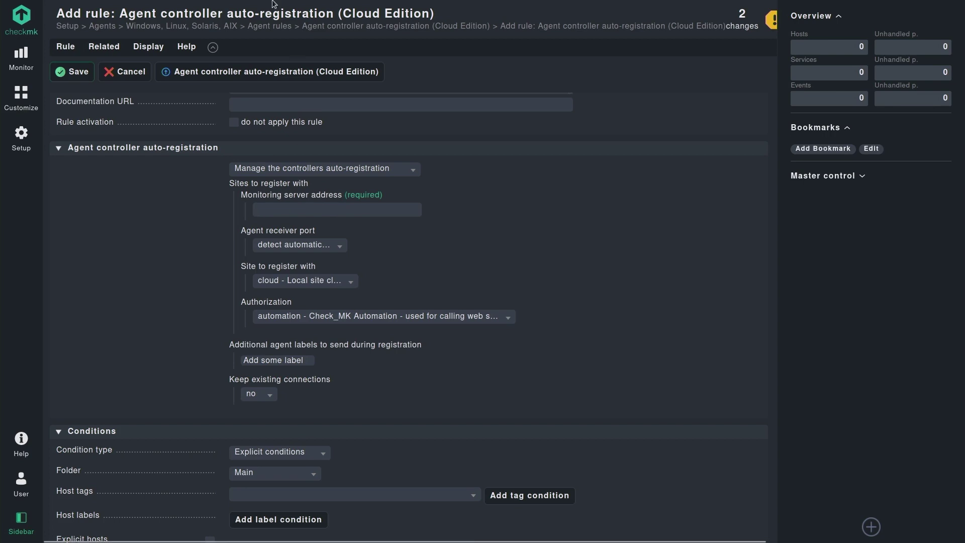
# - Copy the server IP from the browser address and paste it as the Monitoring server address
pyautogui.press('F11')
pyautogui.click(204, 32)
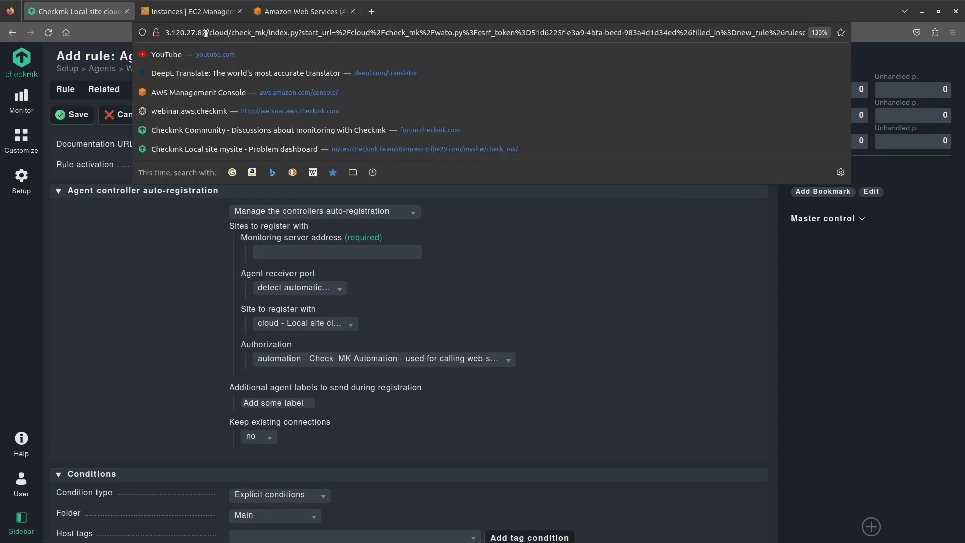
pyautogui.moveTo(204, 32); pyautogui.dragTo(165, 32)
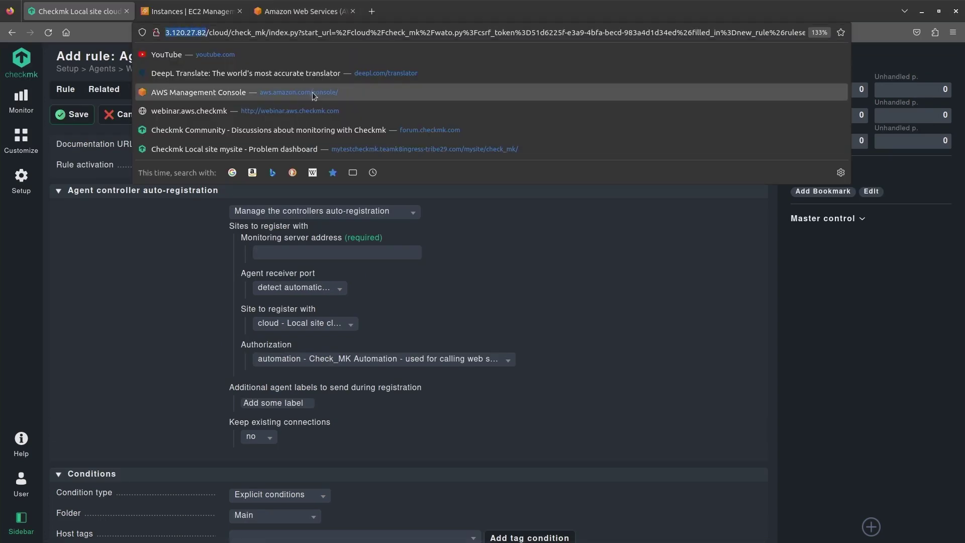
pyautogui.click(274, 255)
pyautogui.write('http://3.120.27.82')
pyautogui.press('F11')
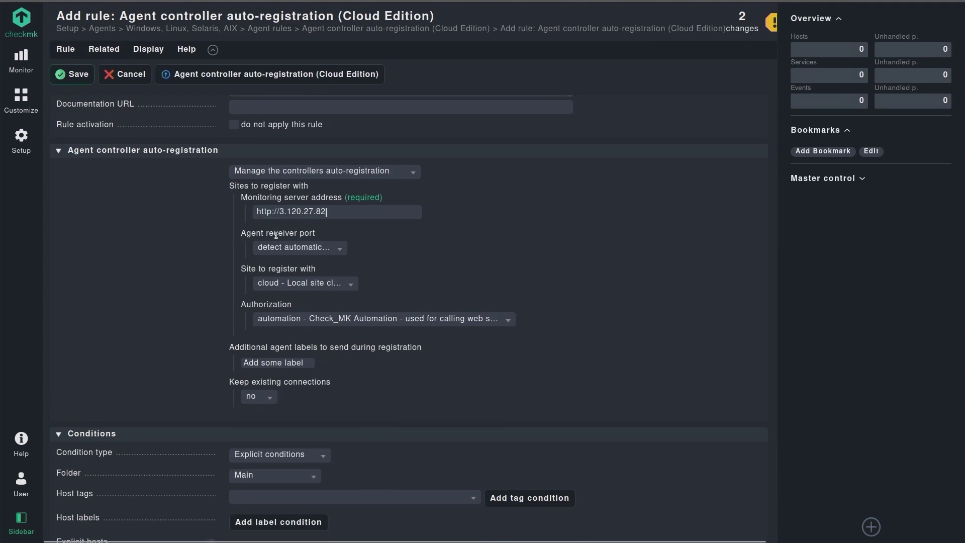
pyautogui.moveTo(280, 210); pyautogui.dragTo(240, 204)
pyautogui.press('BackSpace')
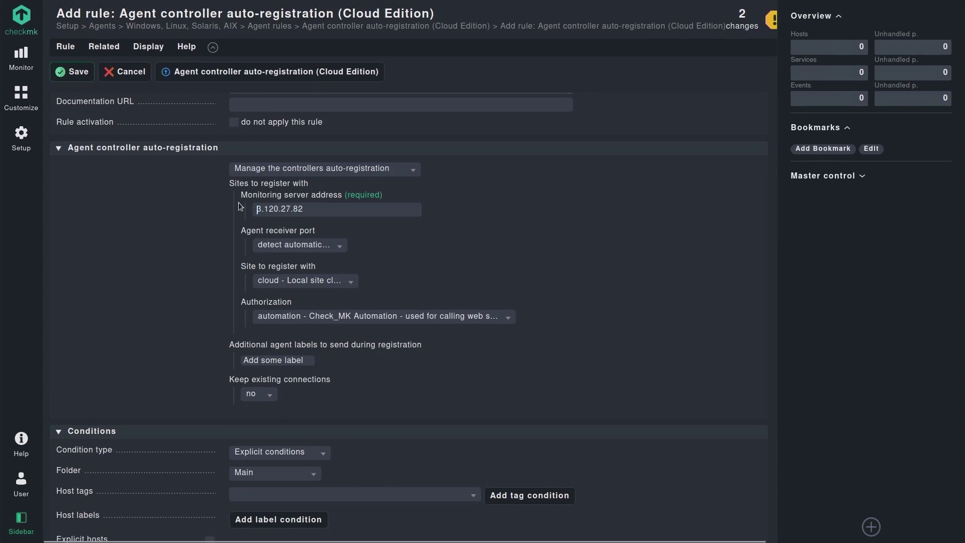
pyautogui.click(322, 208)
pyautogui.moveTo(321, 209); pyautogui.dragTo(252, 206)
pyautogui.click(206, 216)
# - Keep the Agent receiver port on detect automatically, then switch to the terminal
pyautogui.click(315, 246)
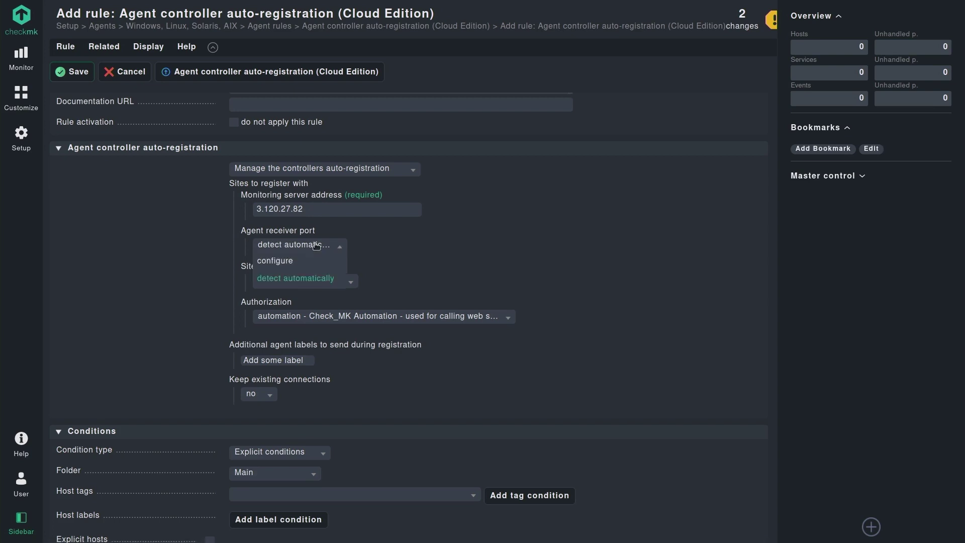
pyautogui.click(200, 242)
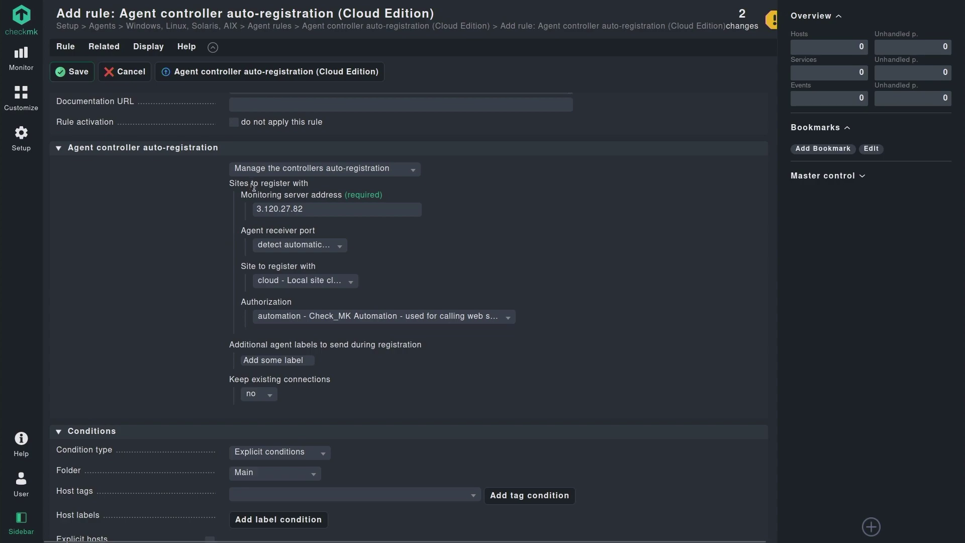
pyautogui.hotkey('alt', 'Tab')
pyautogui.hotkey('alt', 'Tab')
pyautogui.hotkey('alt', 'Tab')
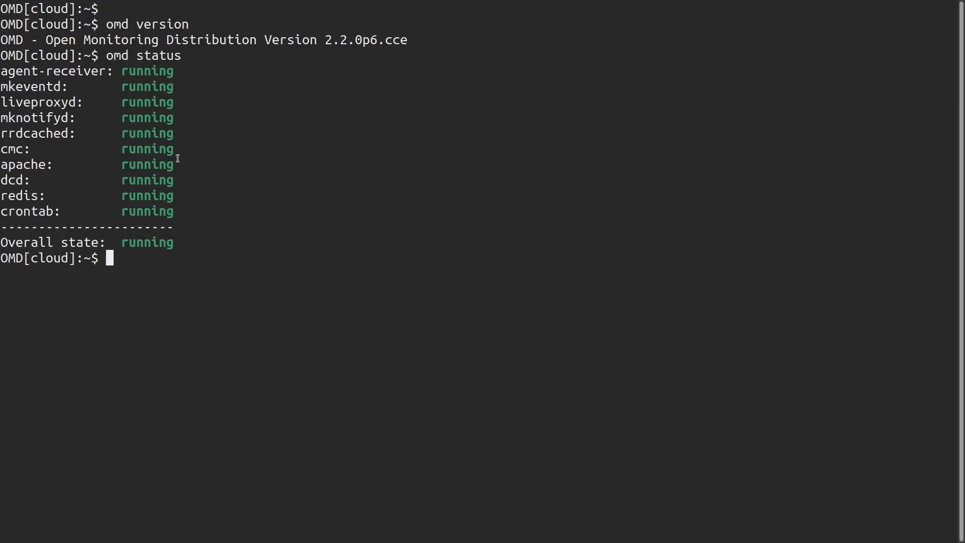
pyautogui.write('m')
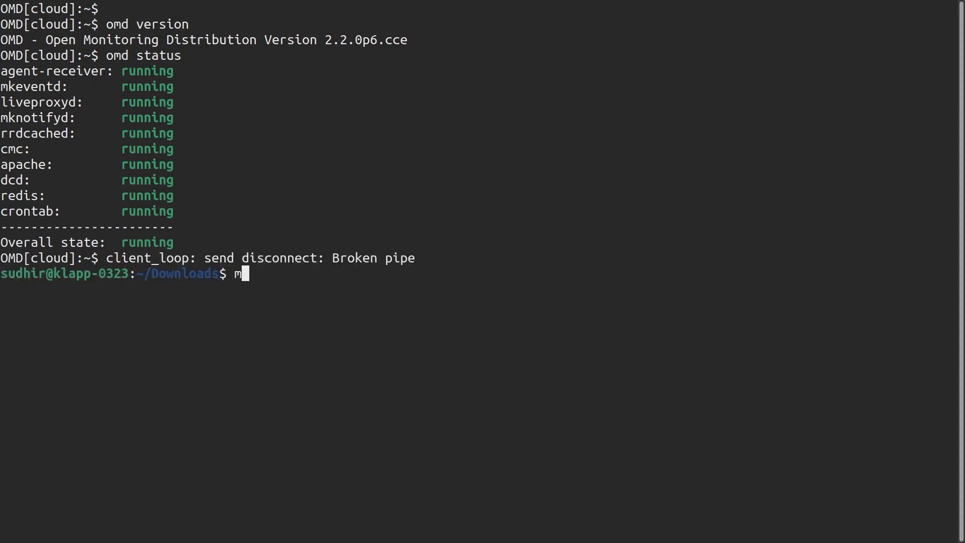
# - Reconnect via ssh to the monitoring server and become the cloud site user
pyautogui.press('Up')
pyautogui.press('Return')
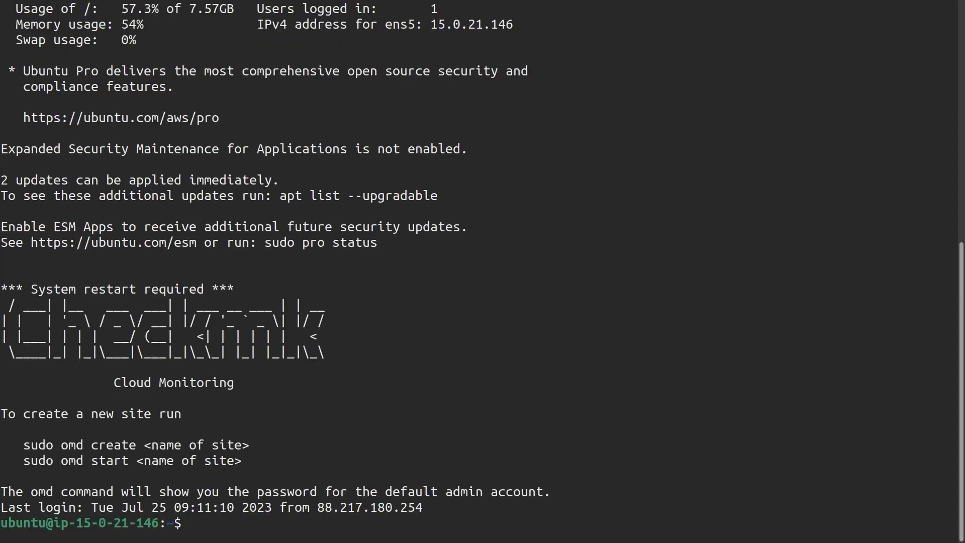
pyautogui.write('sudo su - cloud')
pyautogui.press('Return')
pyautogui.write('cle')
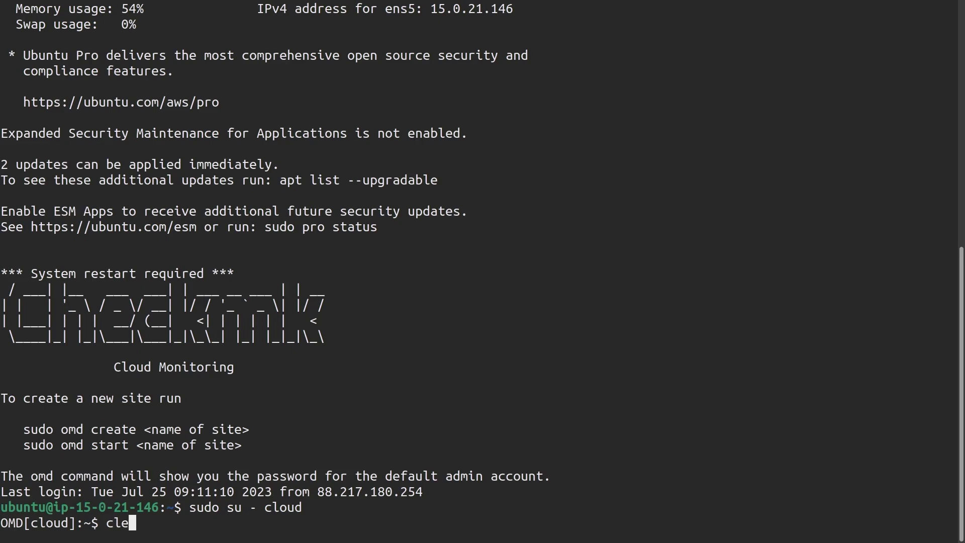
pyautogui.write('ar')
pyautogui.press('Return')
pyautogui.press('Return')
pyautogui.write('omd conf')
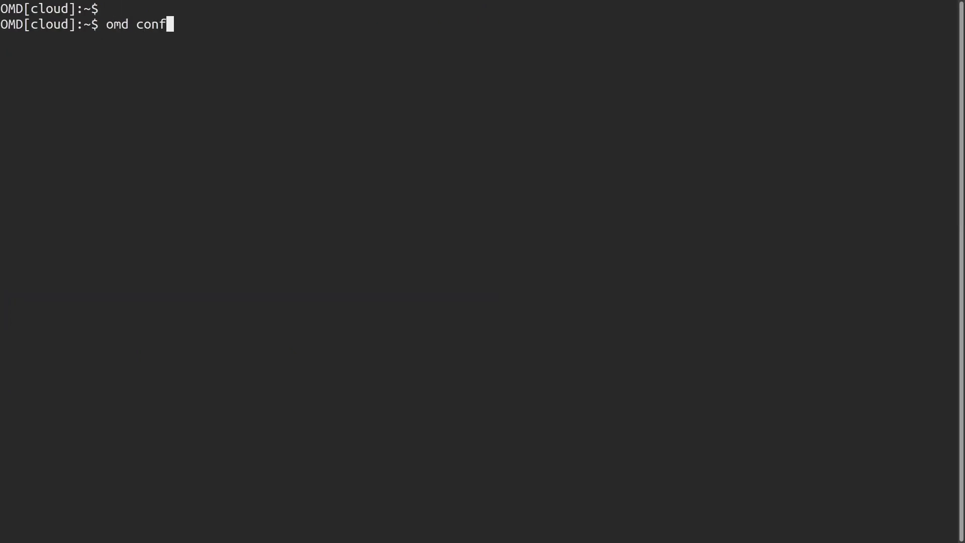
pyautogui.write('ig show|')
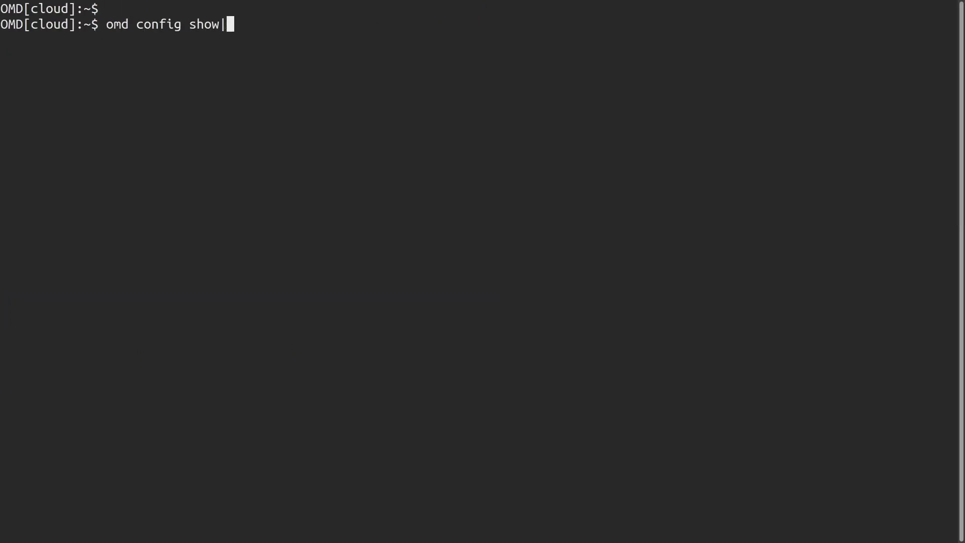
pyautogui.write('grep -i rec')
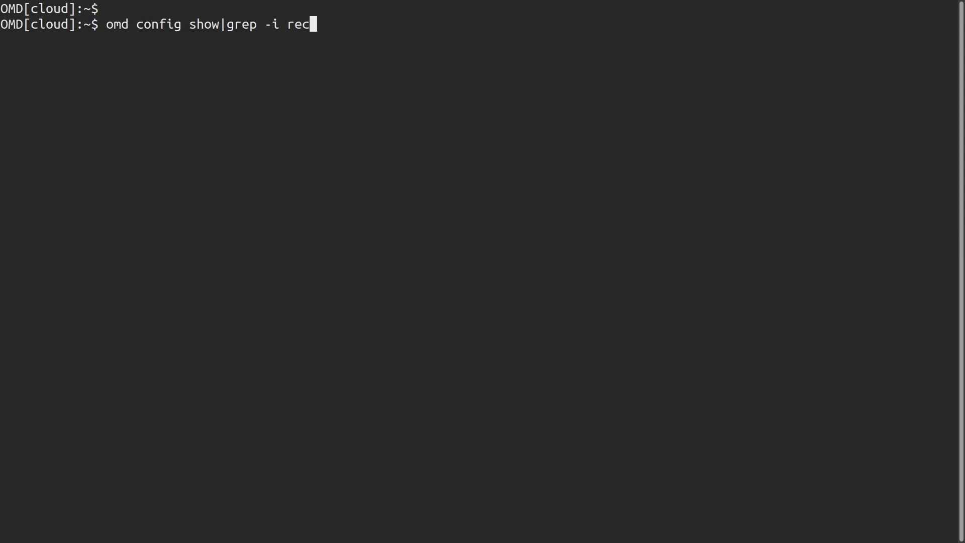
pyautogui.write('eiver')
# - Run 'omd config show | grep -i receiver' confirming AGENT_RECEIVER on with port 8000, then return to Checkmk
pyautogui.press('Return')
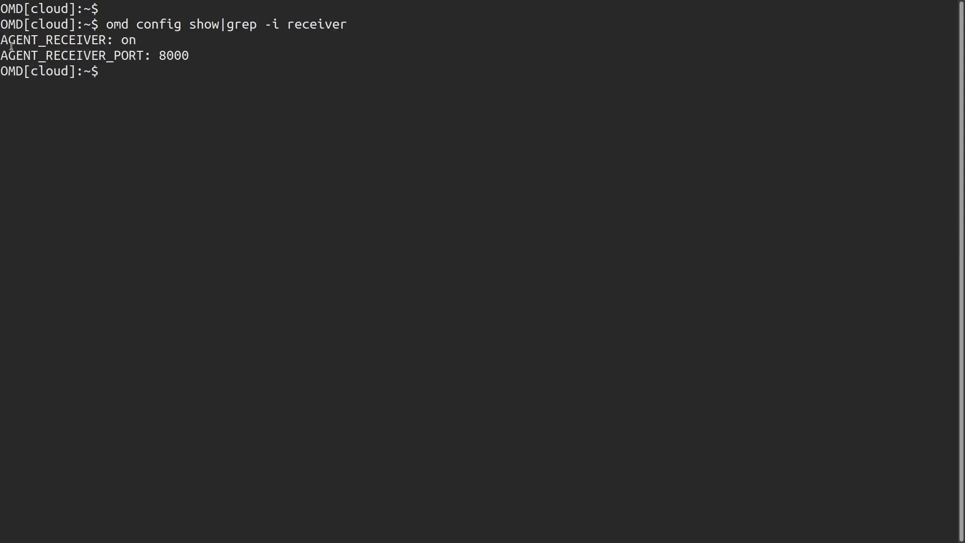
pyautogui.moveTo(16, 56); pyautogui.dragTo(192, 51)
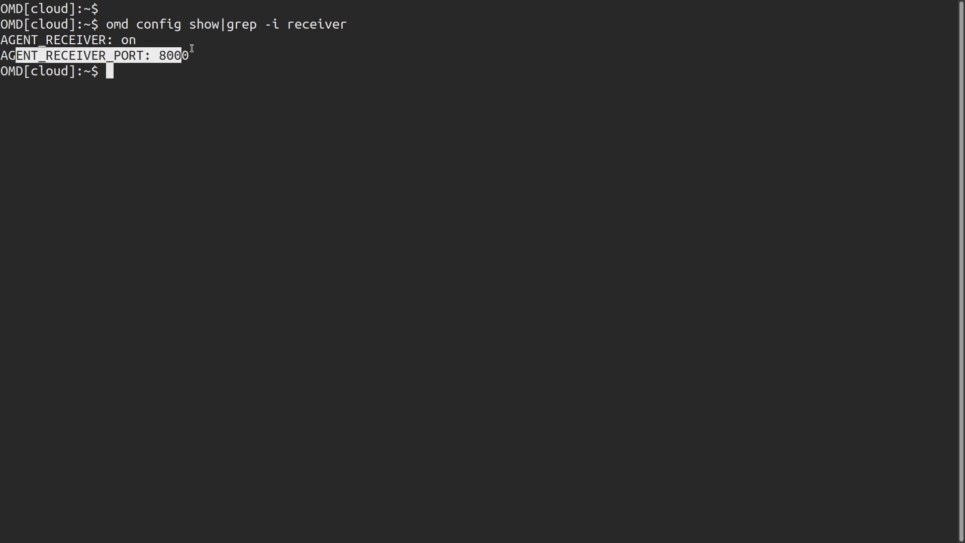
pyautogui.click(192, 50)
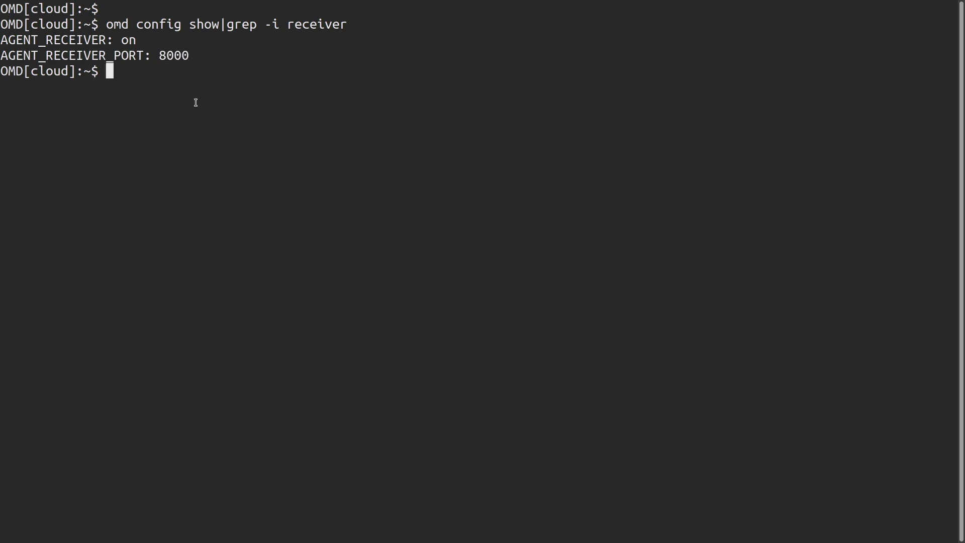
pyautogui.hotkey('alt', 'Tab')
pyautogui.hotkey('alt', 'Tab')
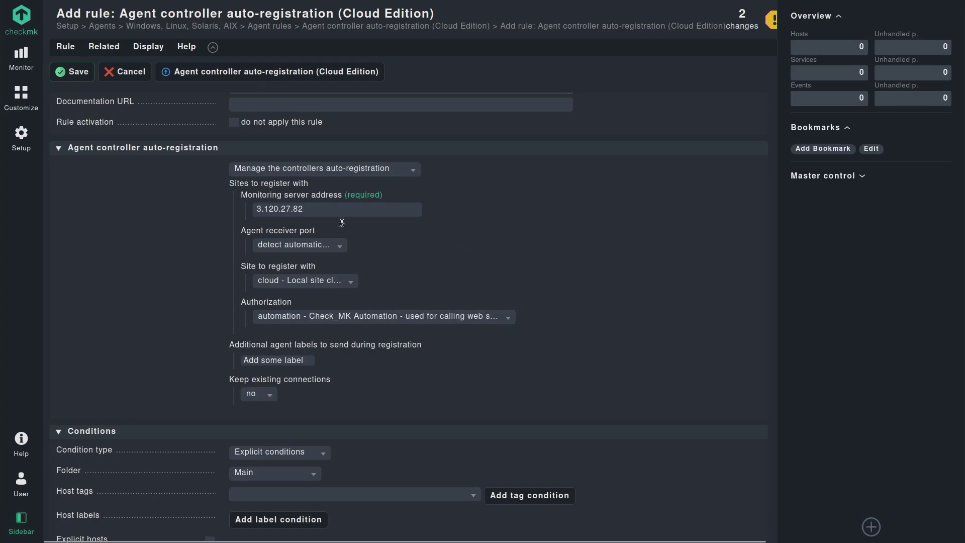
# - Try the Agent receiver port 'configure' option, then switch back to detect automatically
pyautogui.click(317, 245)
pyautogui.click(291, 266)
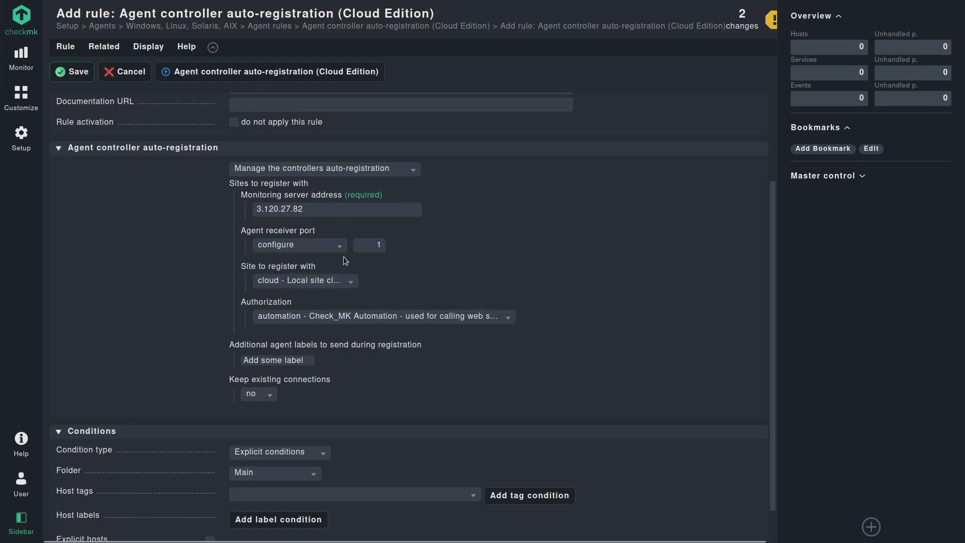
pyautogui.click(362, 244)
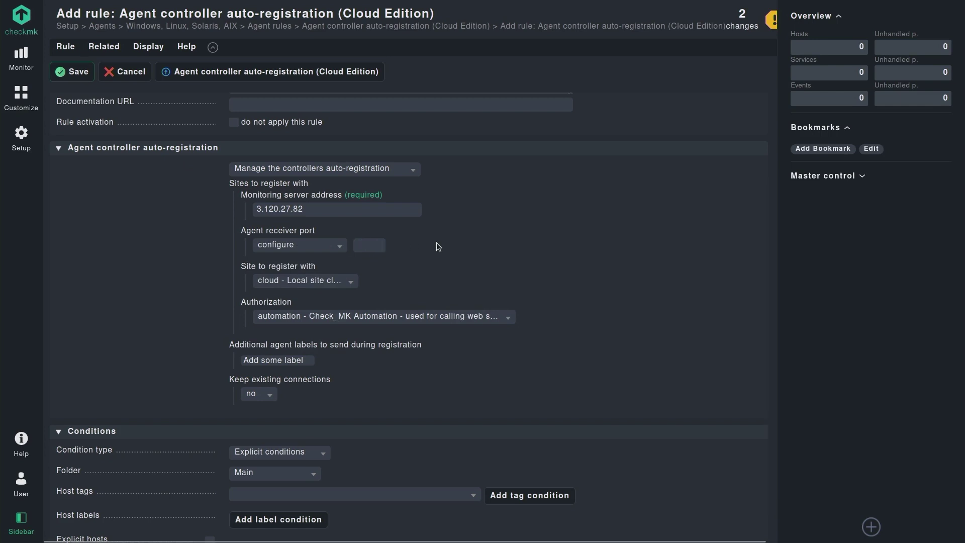
pyautogui.write('8000')
pyautogui.click(343, 243)
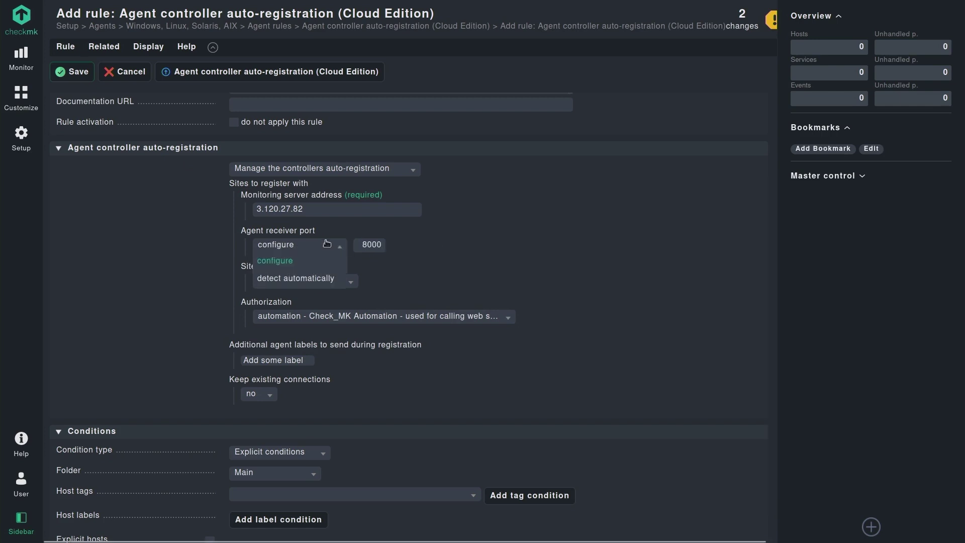
pyautogui.click(289, 274)
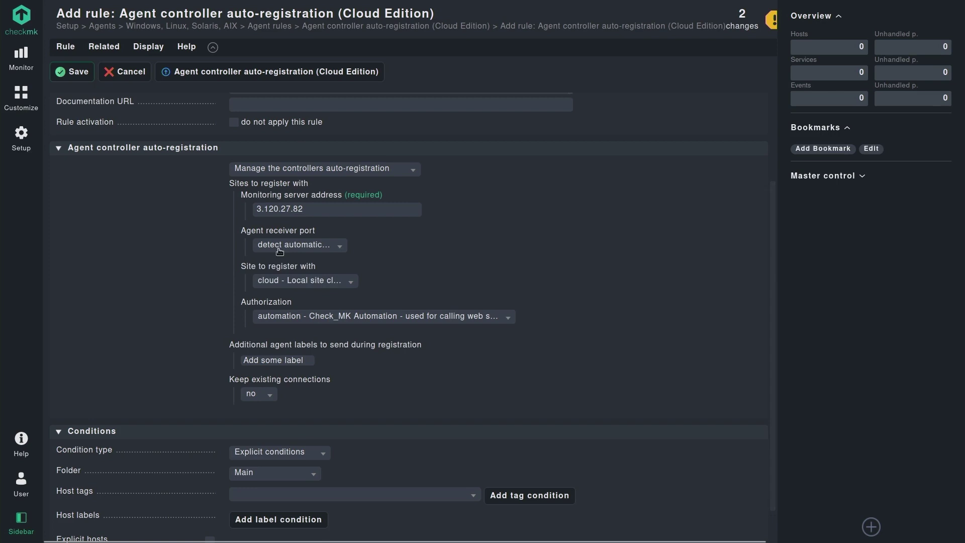
# - Check the manual port shows 8000 and revert again to automatic detection
pyautogui.click(285, 246)
pyautogui.click(284, 261)
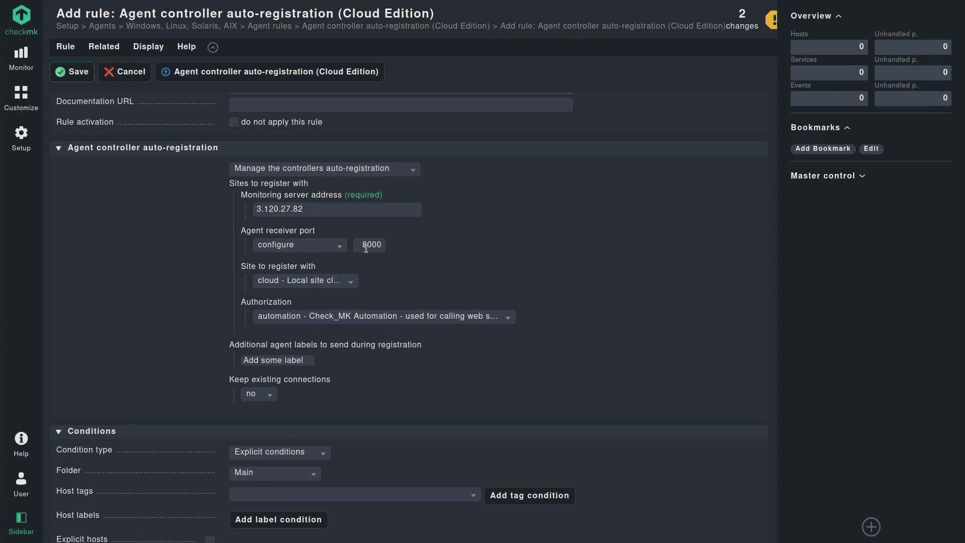
pyautogui.click(280, 248)
pyautogui.click(291, 279)
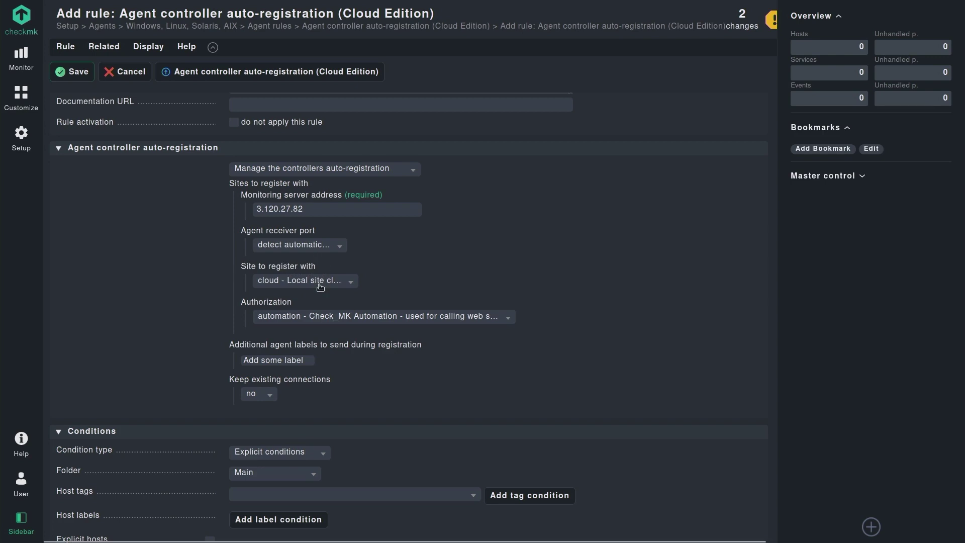
# - Keep site cloud and set Authorization to the autoregister account
pyautogui.click(290, 282)
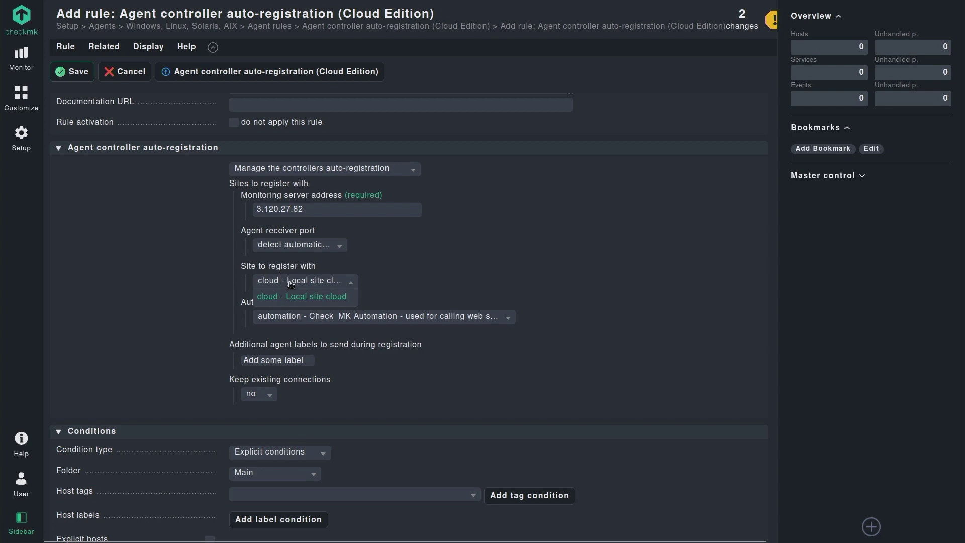
pyautogui.click(267, 298)
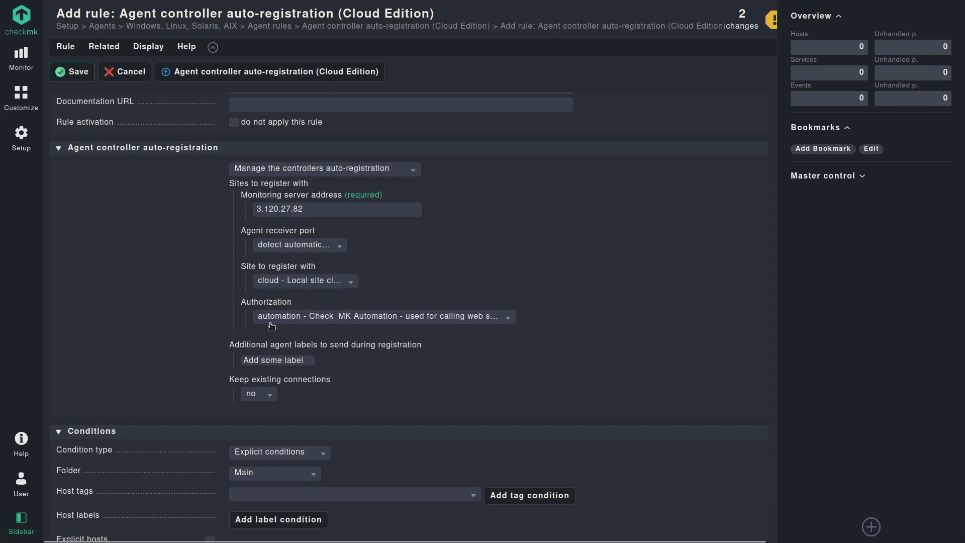
pyautogui.click(272, 317)
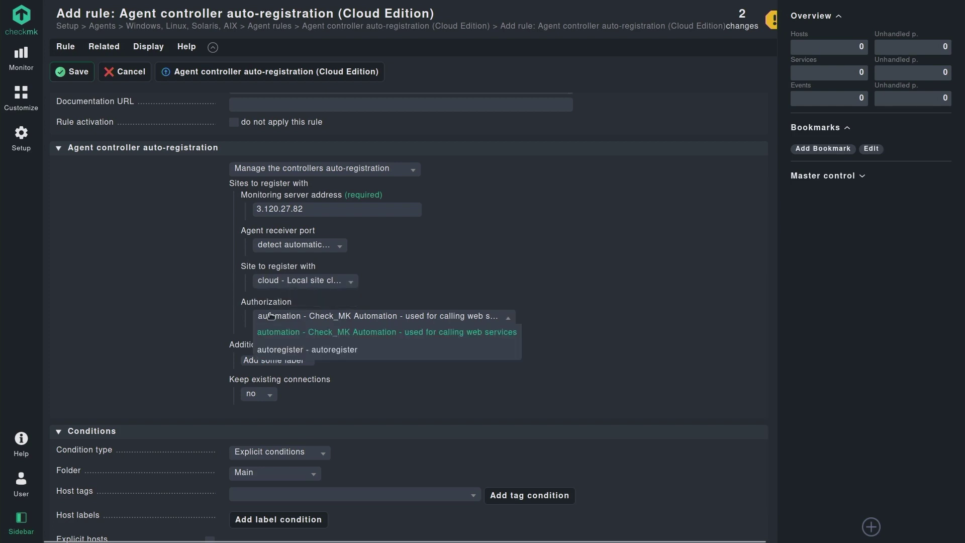
pyautogui.click(289, 352)
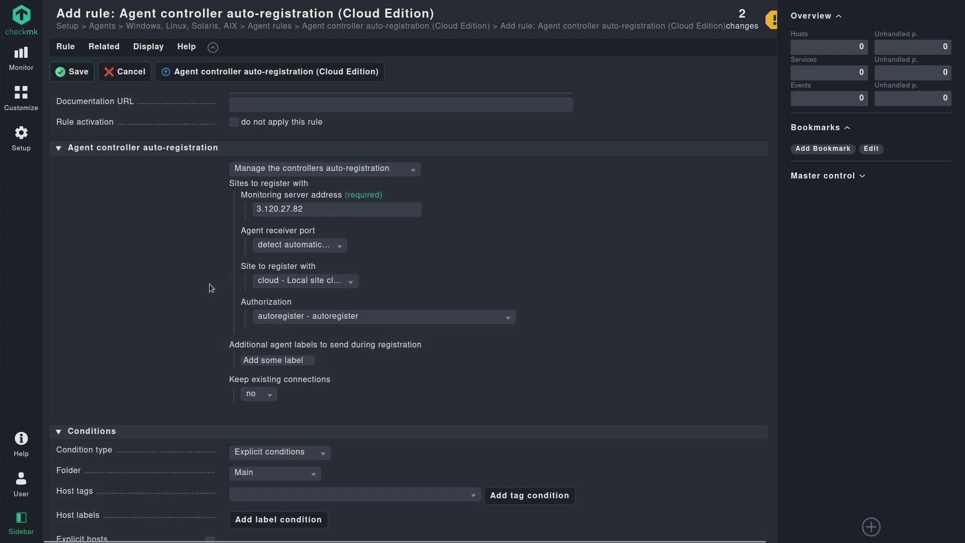
pyautogui.click(260, 361)
pyautogui.write('my_')
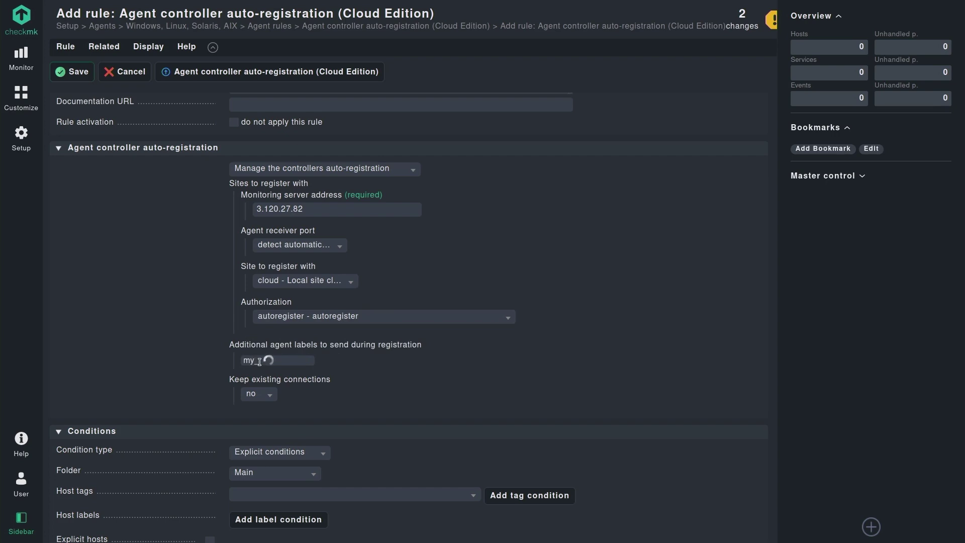
pyautogui.write('autoregi')
pyautogui.write('ster_labe')
pyautogui.write('l:yes')
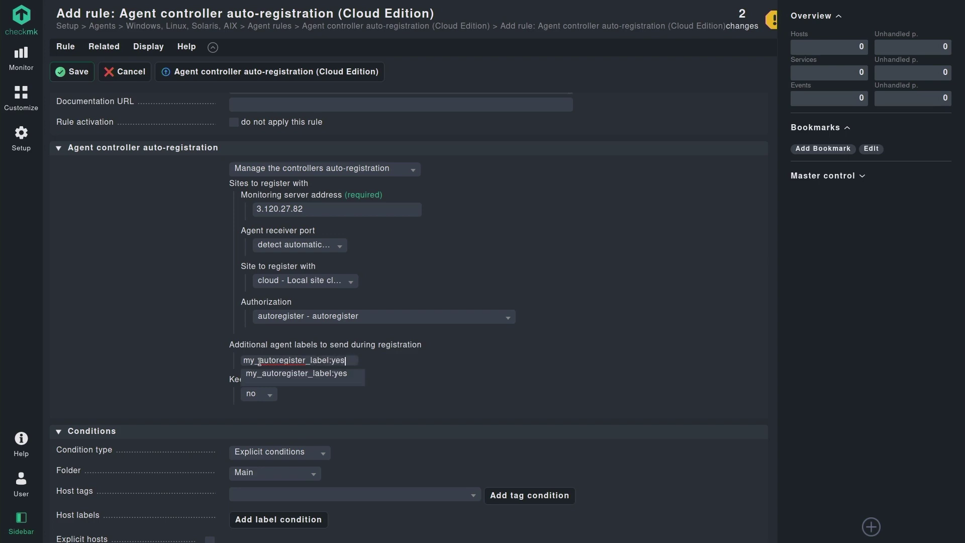
# - Add agent label my_autoregister_label:yes and leave Keep existing connections at no
pyautogui.press('Return')
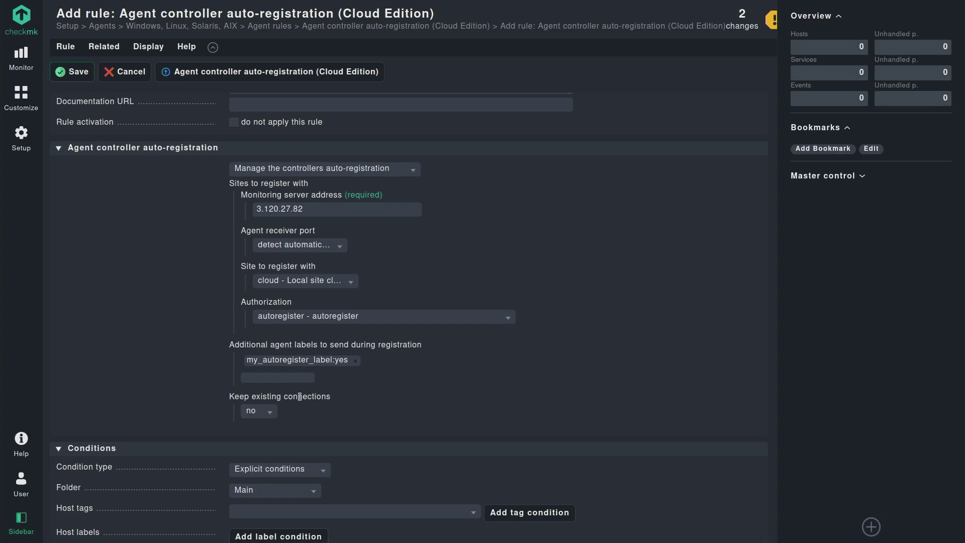
pyautogui.moveTo(230, 398); pyautogui.dragTo(331, 397)
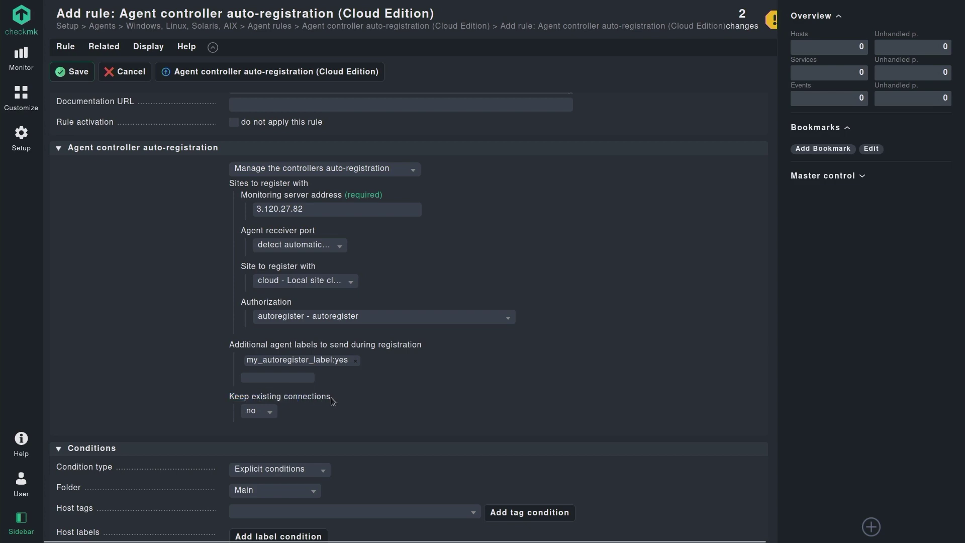
pyautogui.click(264, 410)
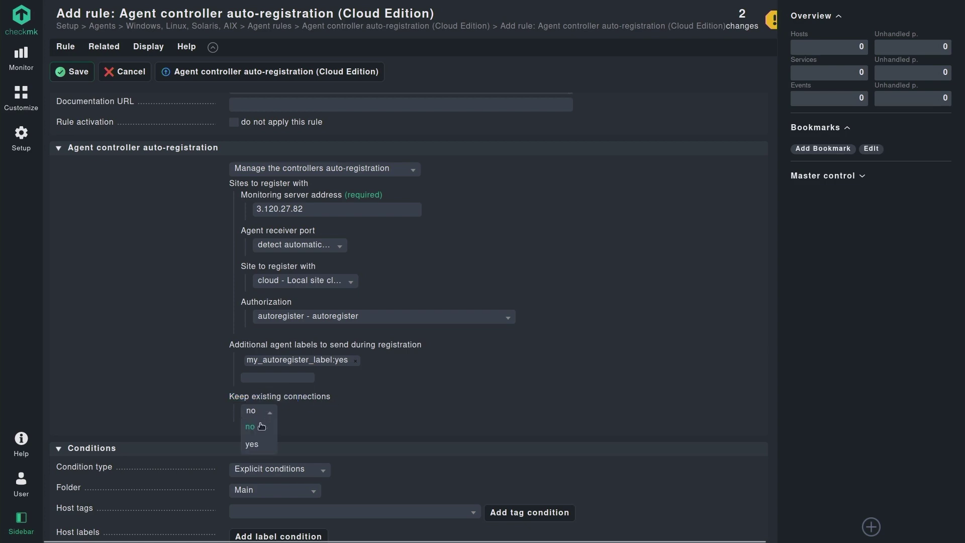
pyautogui.click(260, 427)
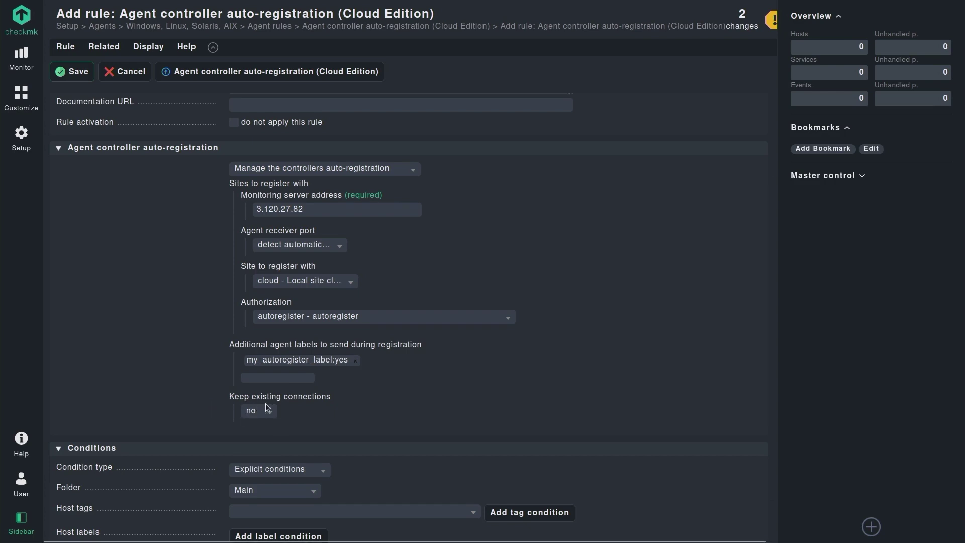
pyautogui.scroll(-2, 333, 400)
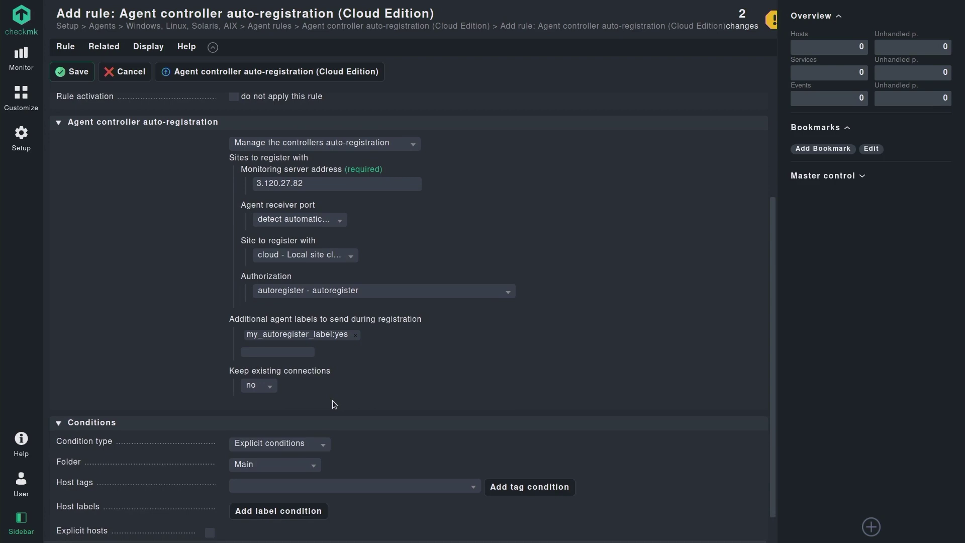
# - Set the rule's Folder condition to aws-hosts and save the new rule
pyautogui.click(248, 447)
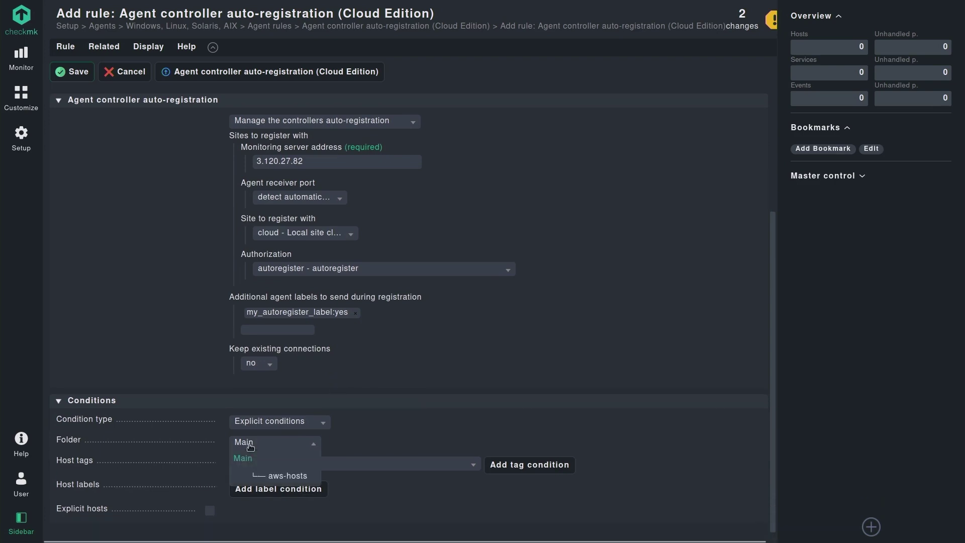
pyautogui.click(272, 475)
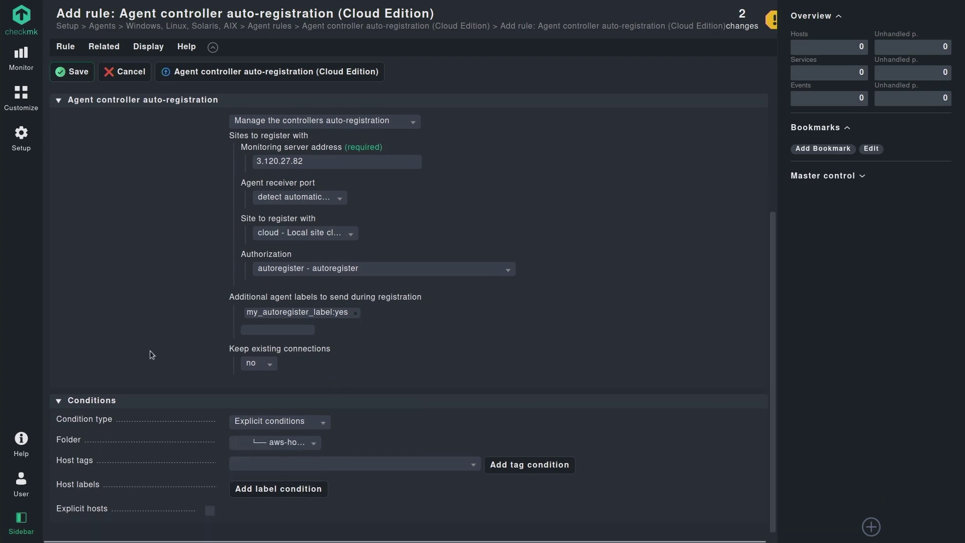
pyautogui.click(78, 72)
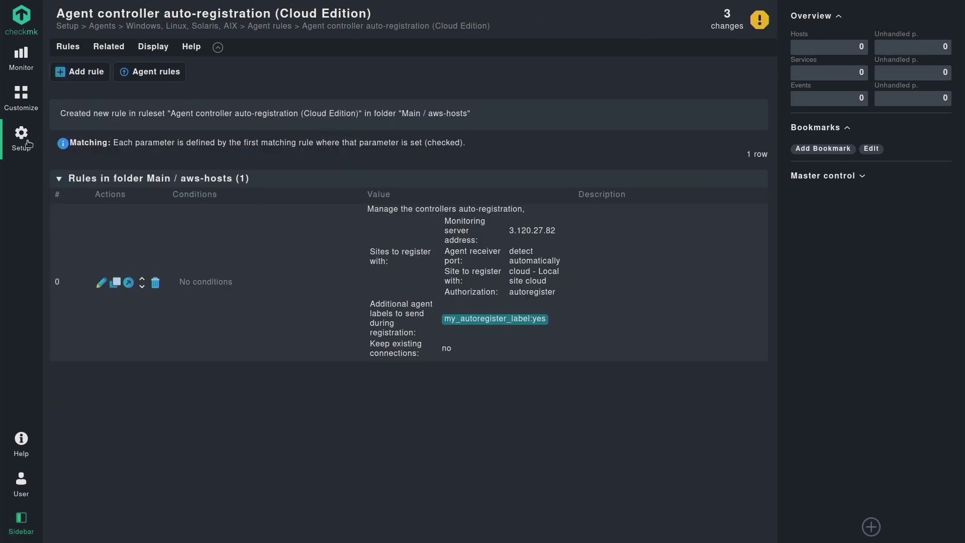
# - Bake agents from the Windows, Linux, Solaris, AIX agents page
pyautogui.click(28, 143)
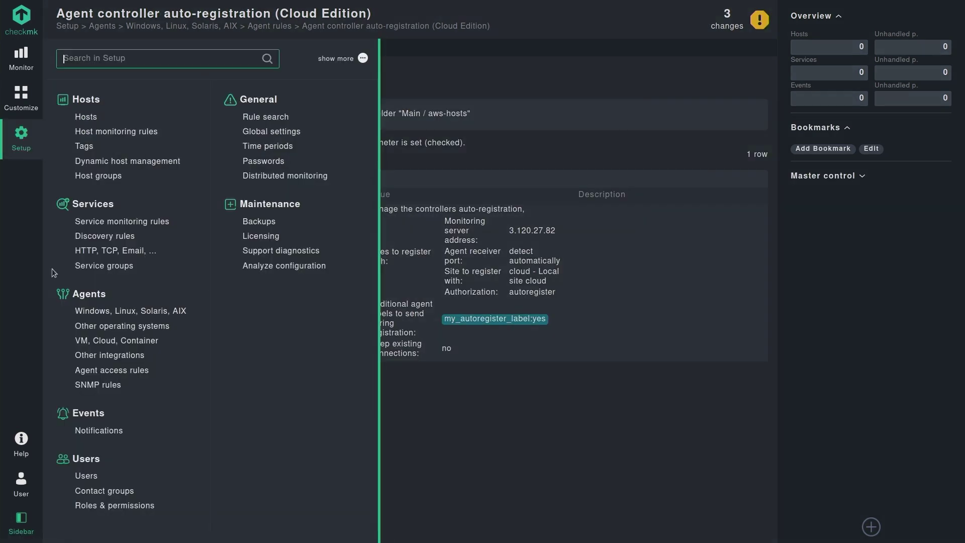
pyautogui.click(105, 312)
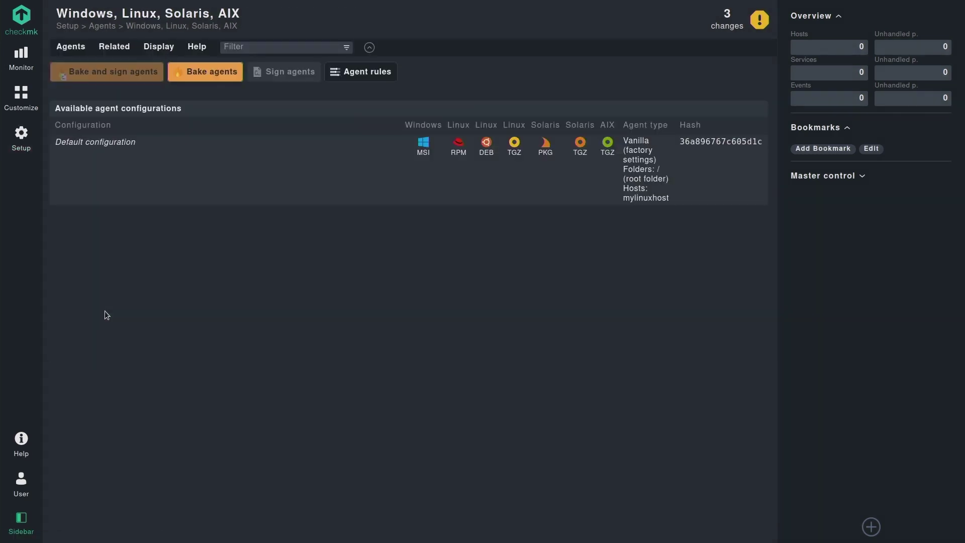
pyautogui.click(183, 80)
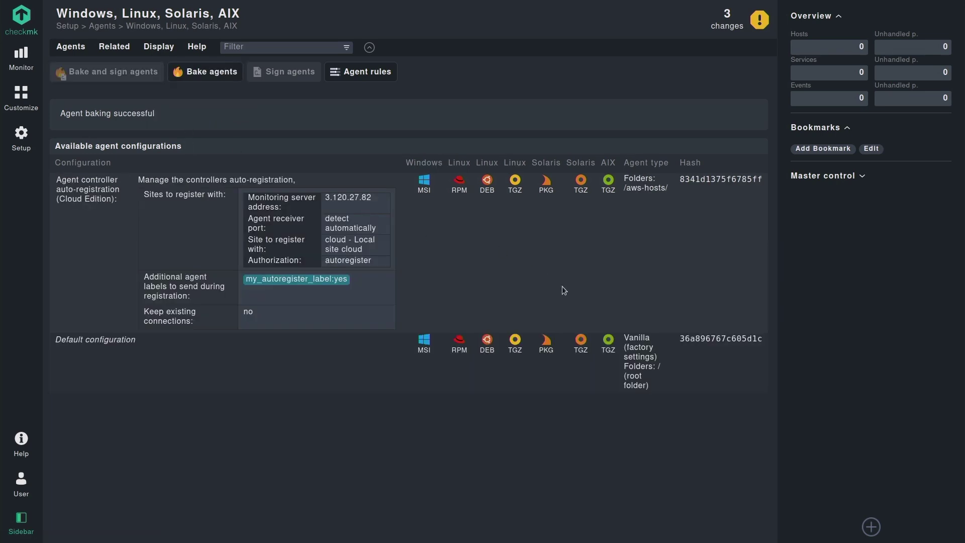
# - Activate the three pending changes on the cloud site
pyautogui.click(726, 22)
pyautogui.click(173, 72)
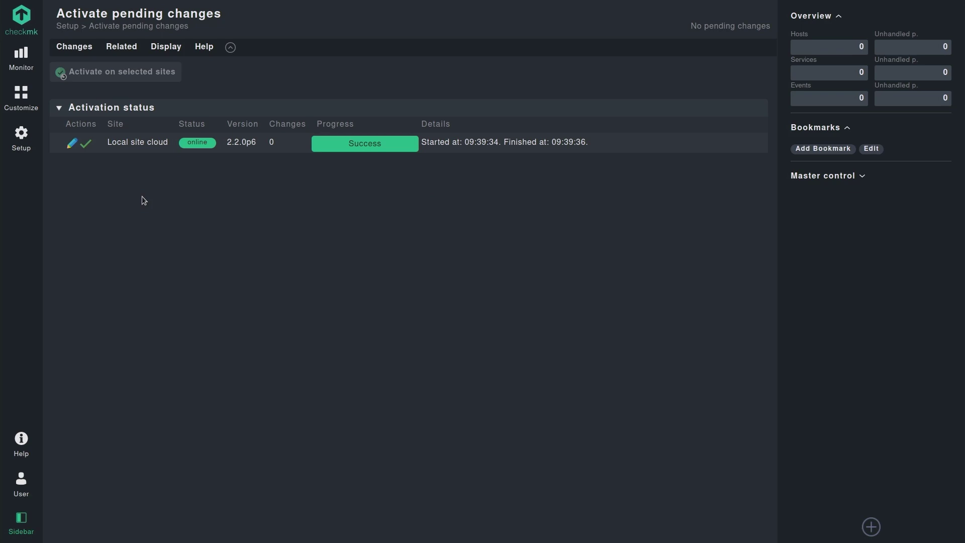
# - Return via Setup to the Windows, Linux, Solaris, AIX agent packages page
pyautogui.click(23, 144)
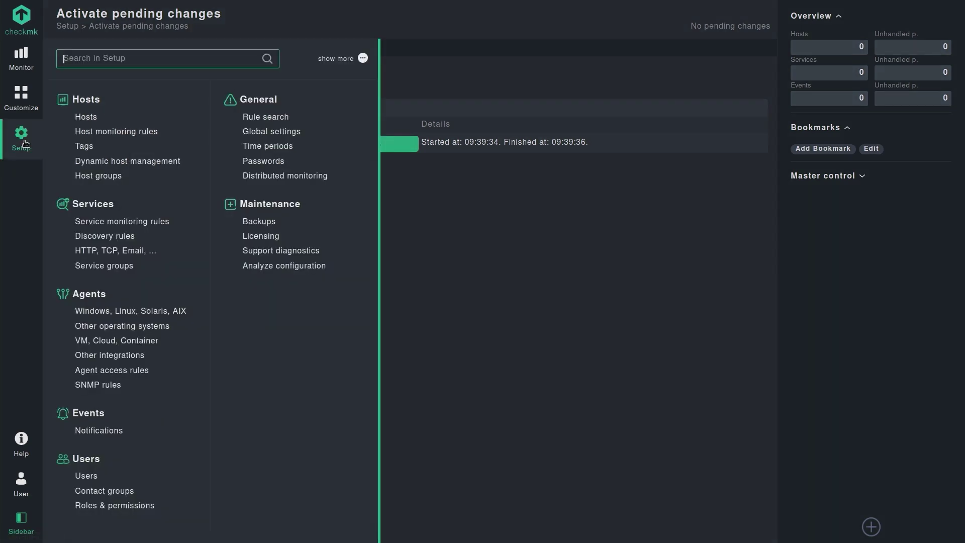
pyautogui.click(119, 311)
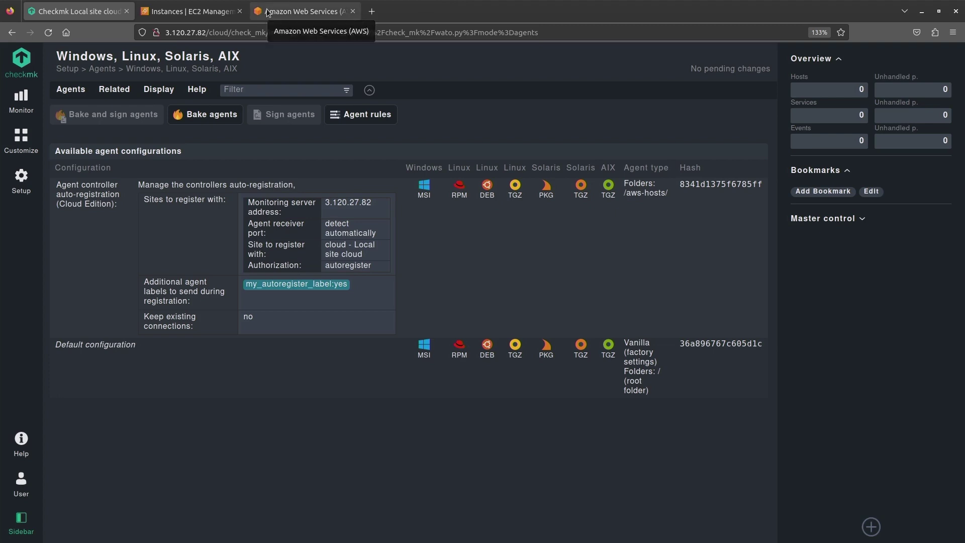
# - Switch to the AWS browser tab showing the EC2 instances list
pyautogui.click(269, 13)
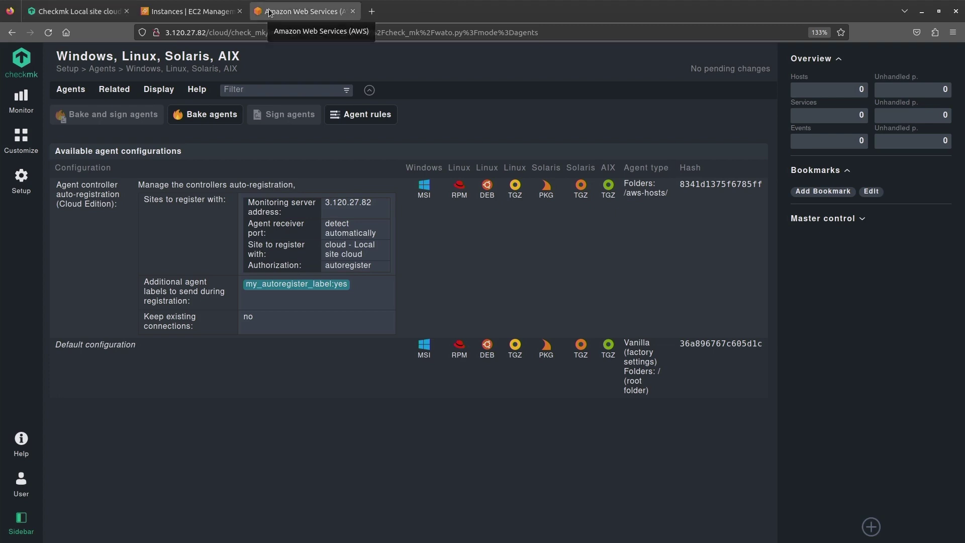
pyautogui.click(201, 10)
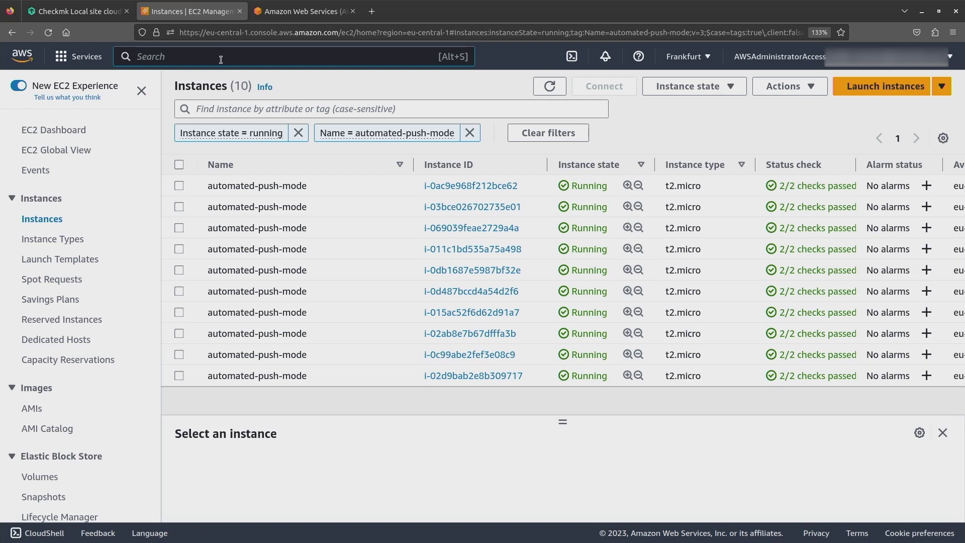
# - Review the curl line's download destination /home/ubuntu/mypackage.deb in gedit
pyautogui.hotkey('alt', 'Tab')
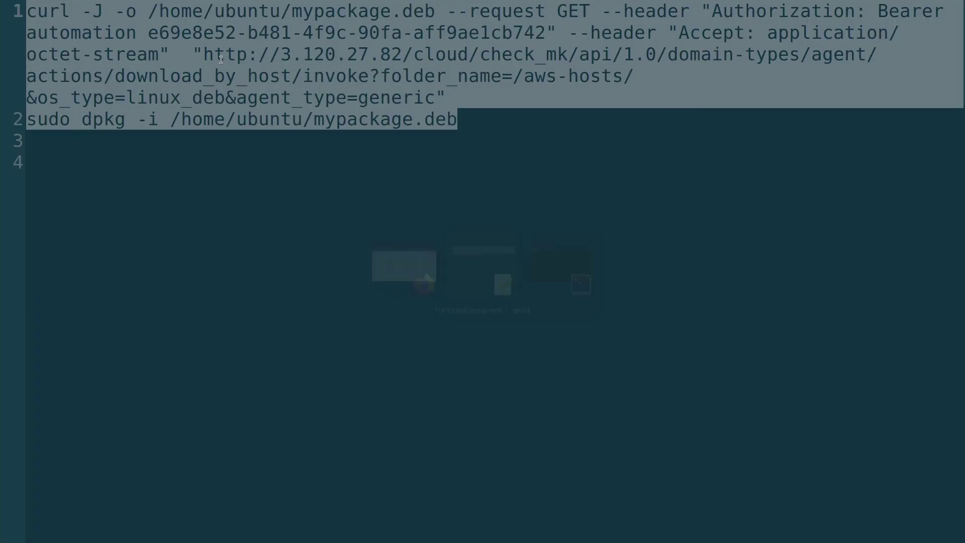
pyautogui.click(368, 122)
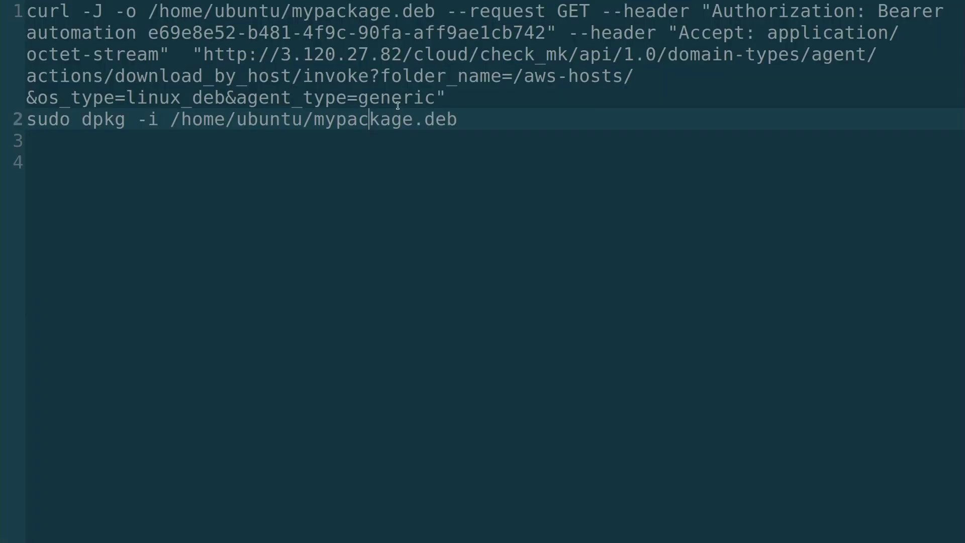
pyautogui.click(462, 97)
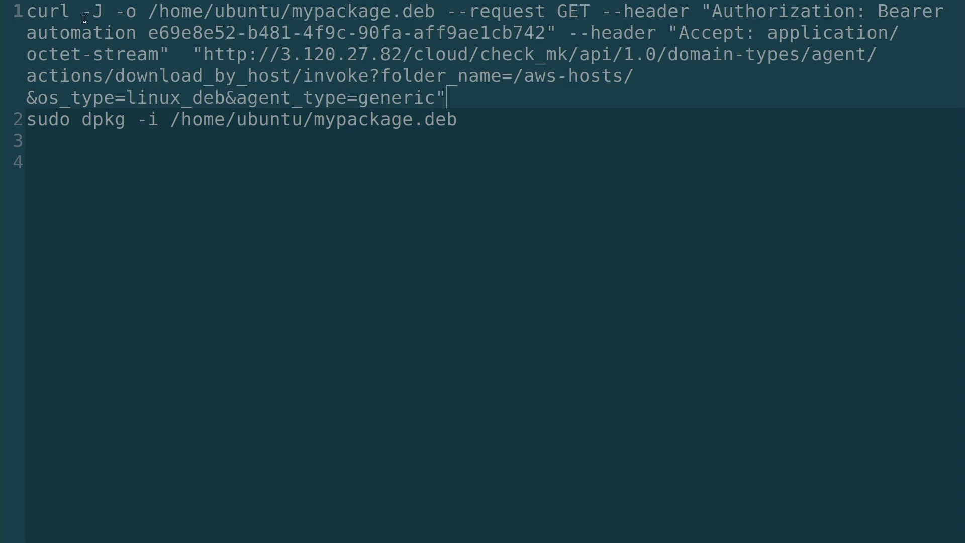
pyautogui.moveTo(148, 14); pyautogui.dragTo(262, 16)
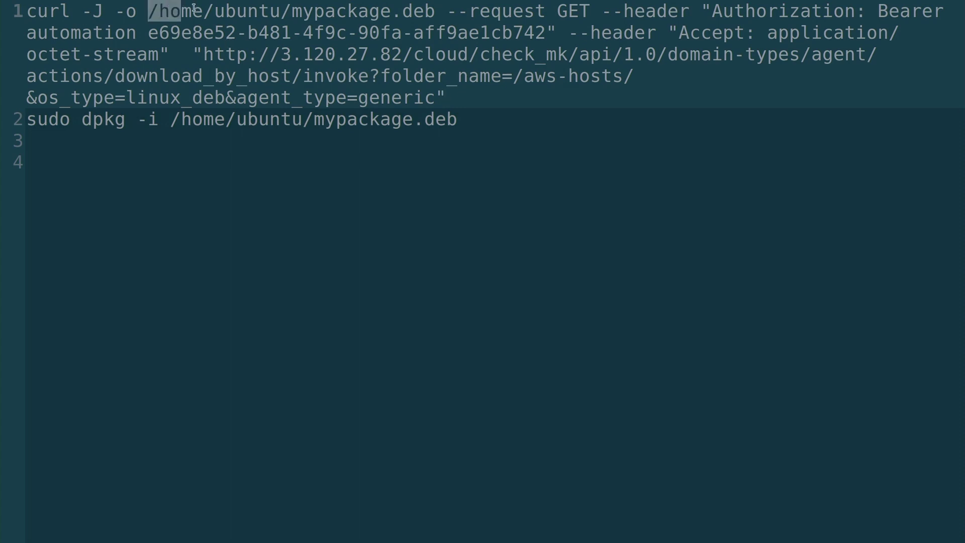
pyautogui.moveTo(262, 14); pyautogui.dragTo(436, 15)
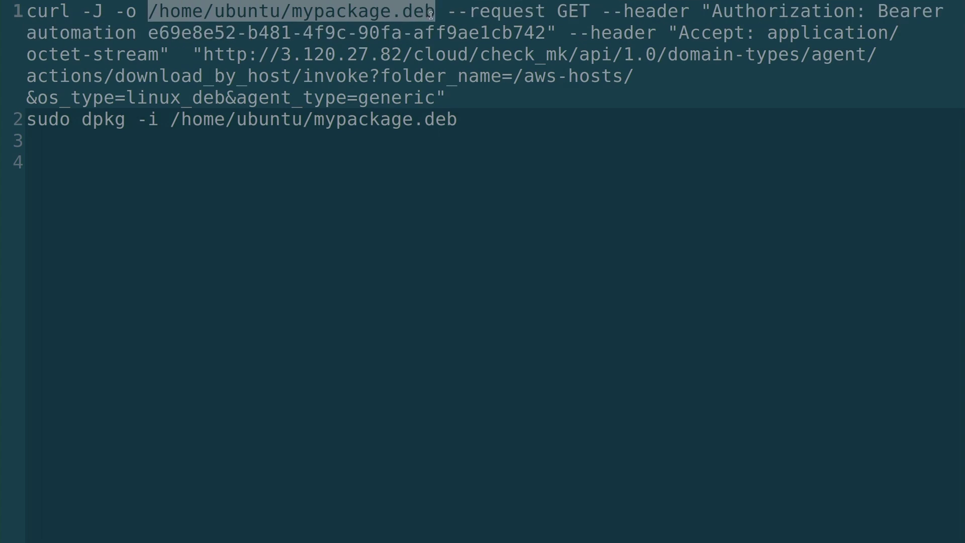
pyautogui.click(435, 16)
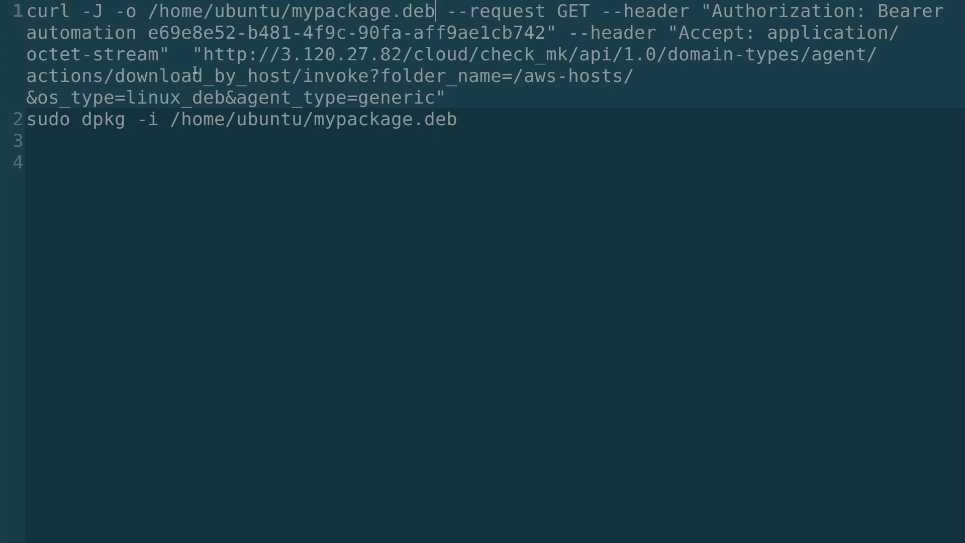
# - Review the agent download URL from 3.120.27.82 and the dpkg install line
pyautogui.moveTo(204, 58); pyautogui.dragTo(434, 96)
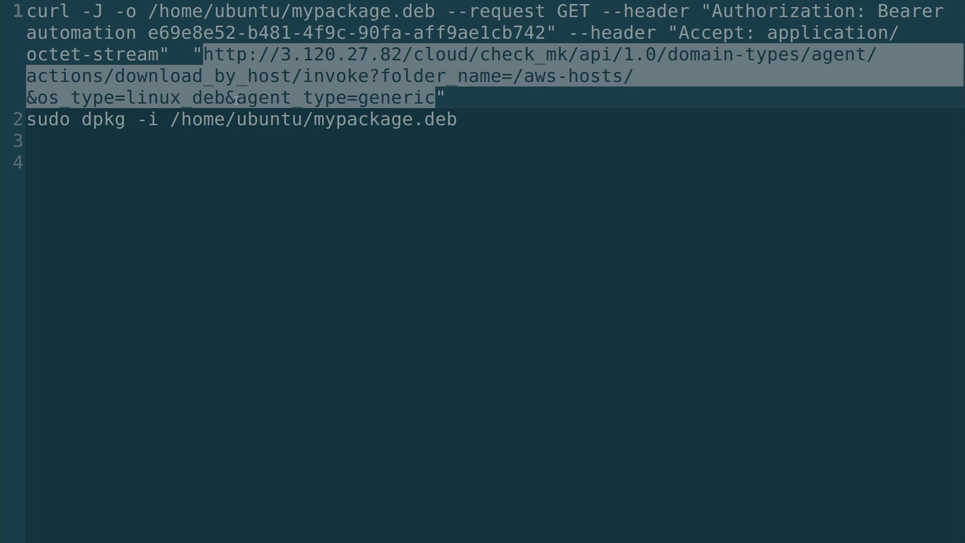
pyautogui.click(441, 99)
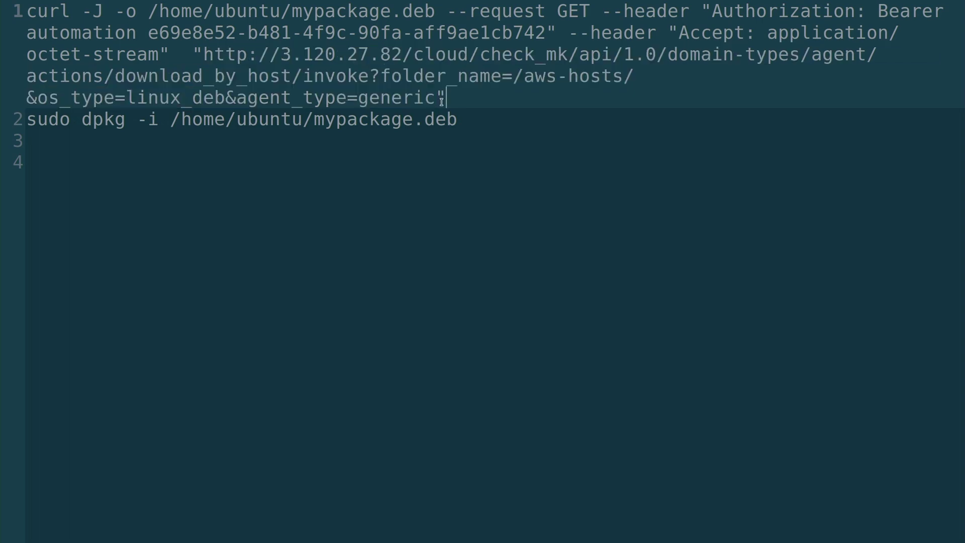
pyautogui.click(458, 121)
pyautogui.moveTo(458, 124); pyautogui.dragTo(20, 121)
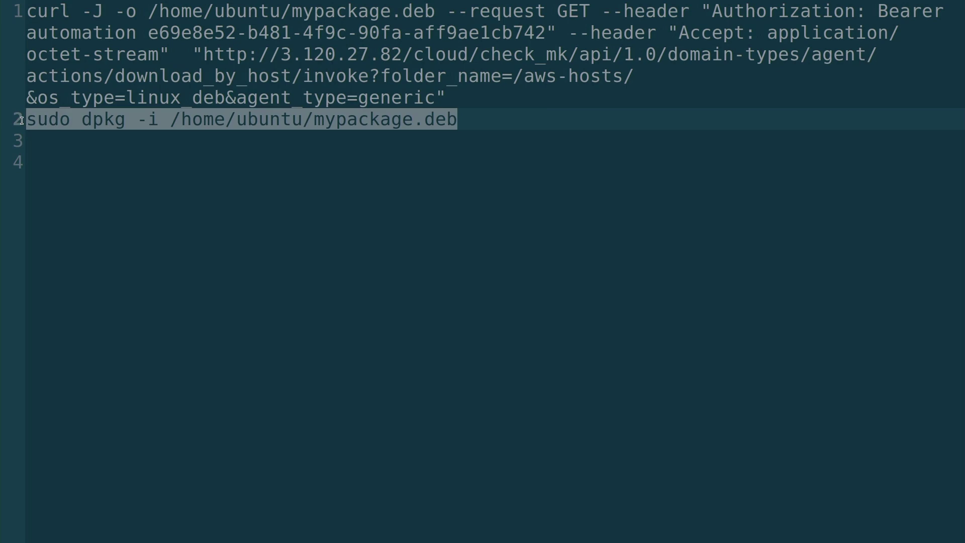
# - Select and copy both lines of the install script in gedit
pyautogui.click(280, 127)
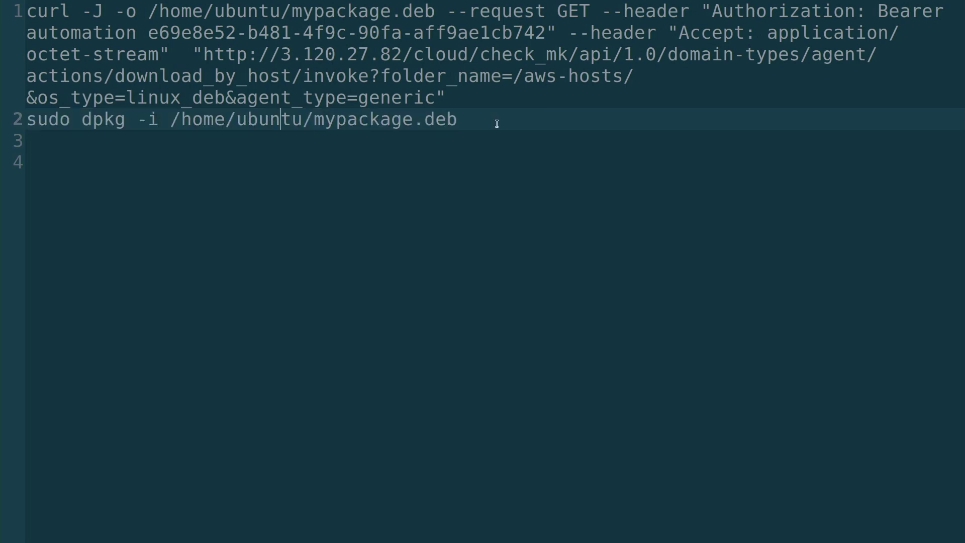
pyautogui.moveTo(496, 122); pyautogui.dragTo(24, 11)
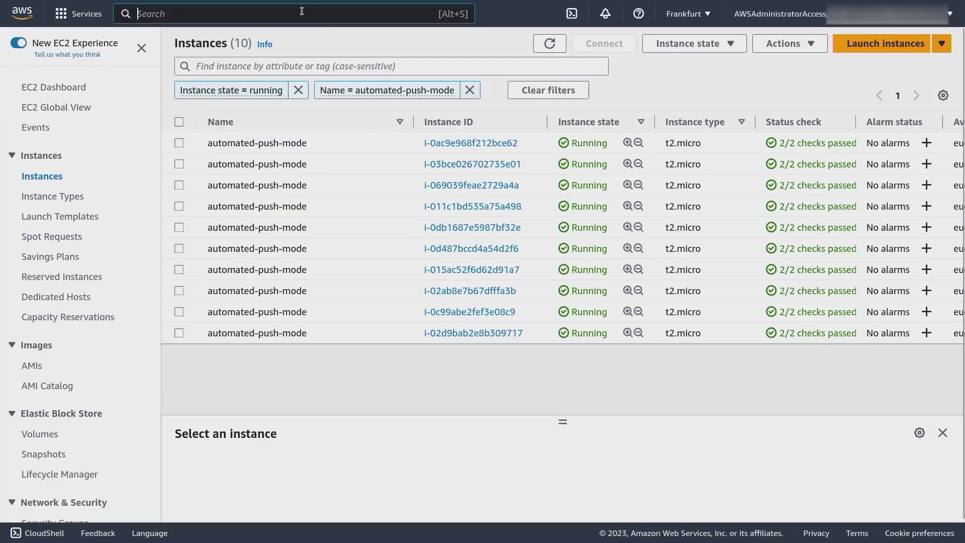
pyautogui.write('systems')
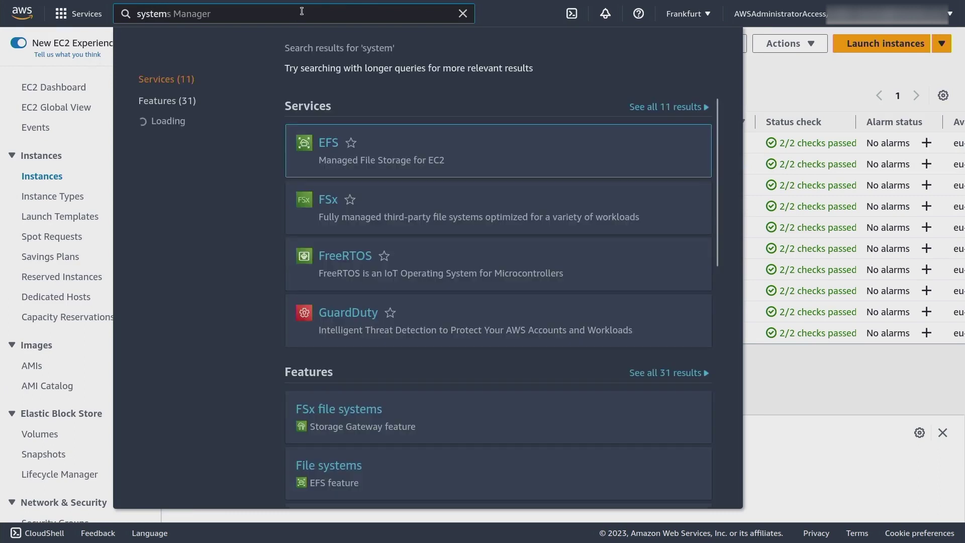
pyautogui.write(' manager')
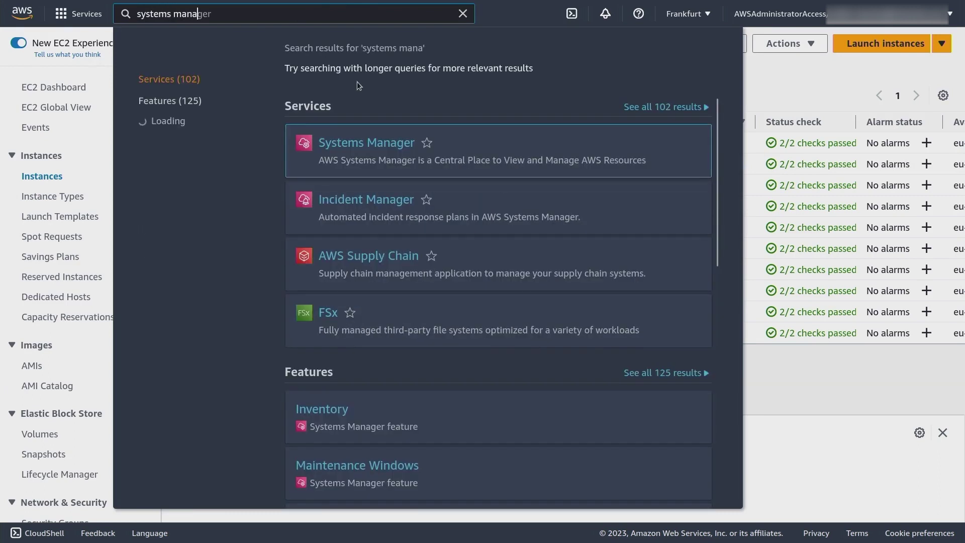
# - Open Systems Manager in a new AWS tab and go to Run Command
pyautogui.rightClick(391, 145)
pyautogui.click(441, 154)
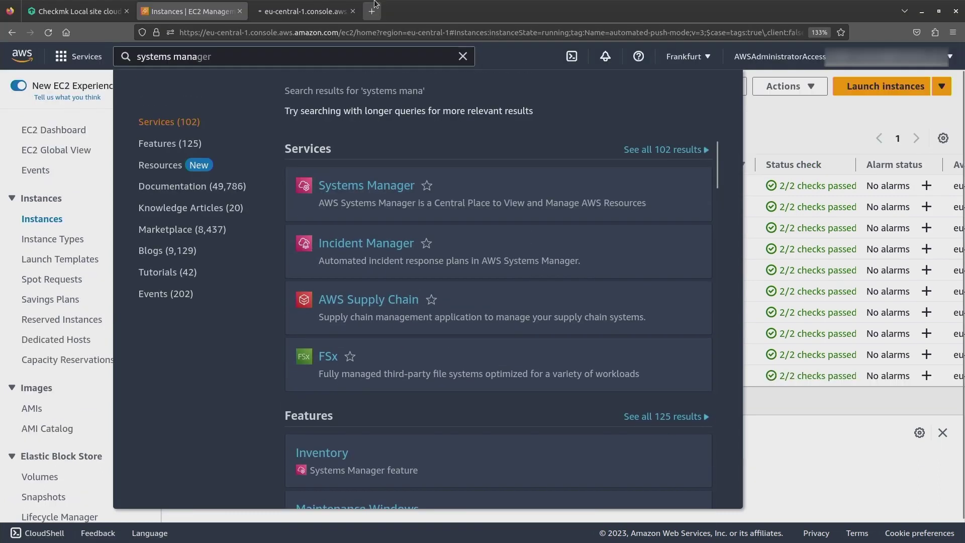
pyautogui.hotkey('ctrl', 'Tab')
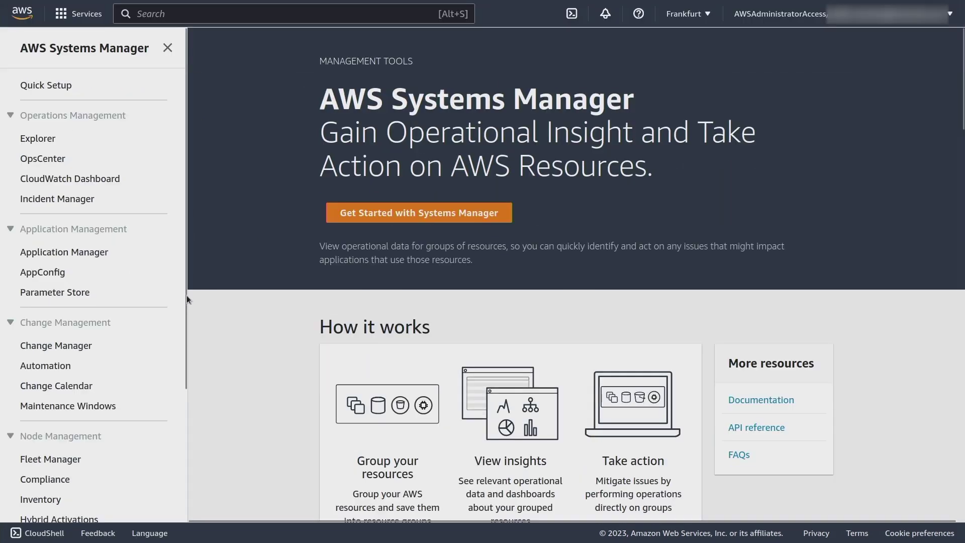
pyautogui.scroll(-3, 181, 316)
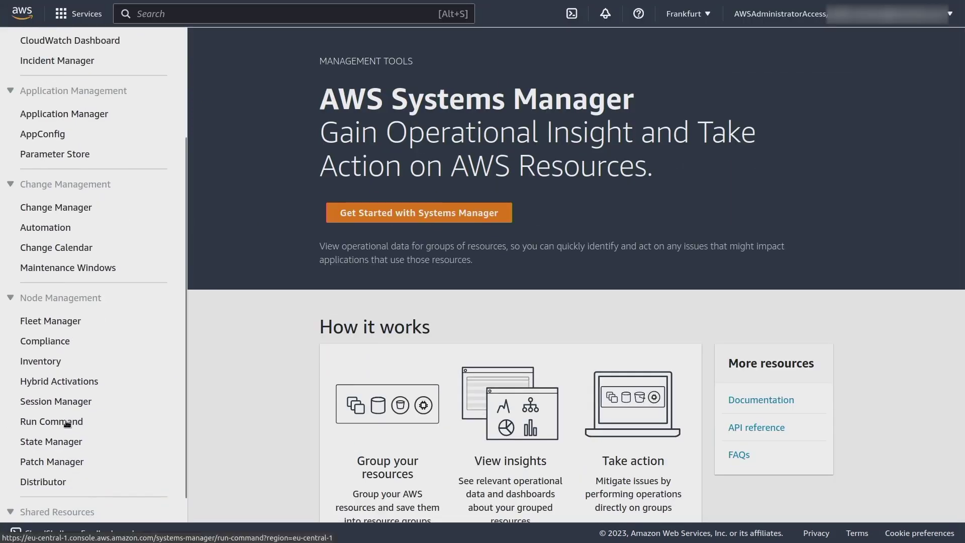
pyautogui.click(65, 420)
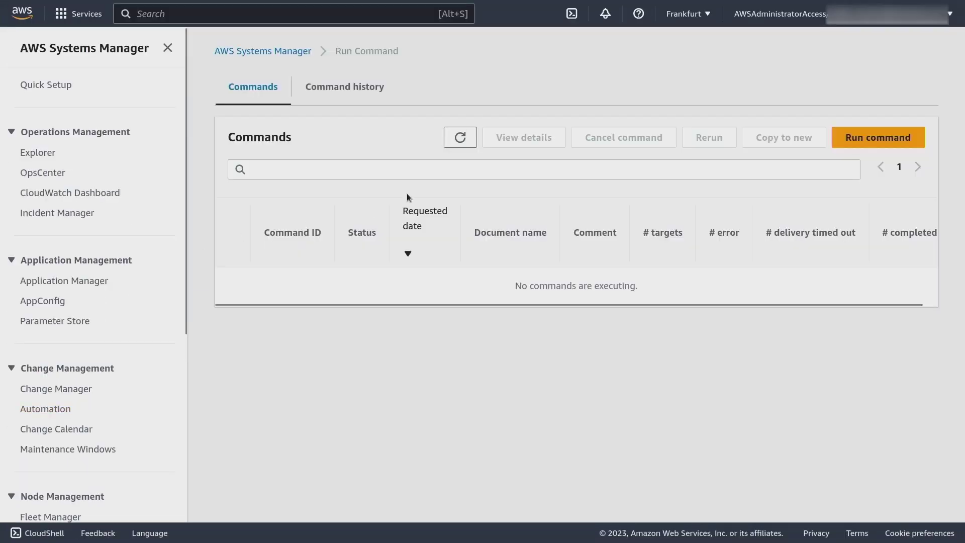
# - Create a Run Command using AWS-RunShellScript with the curl download and 'sudo dpkg -i' install lines
pyautogui.click(848, 137)
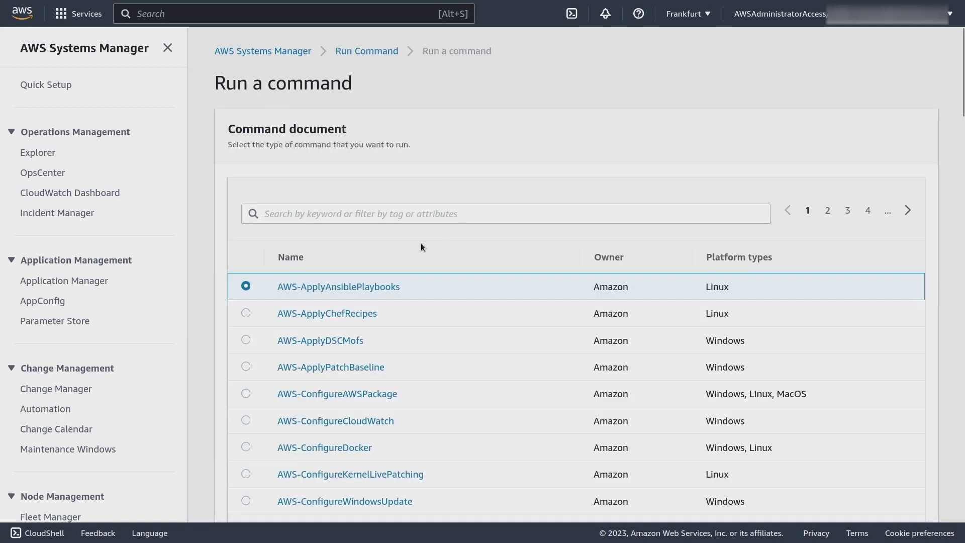
pyautogui.click(415, 214)
pyautogui.write('shell')
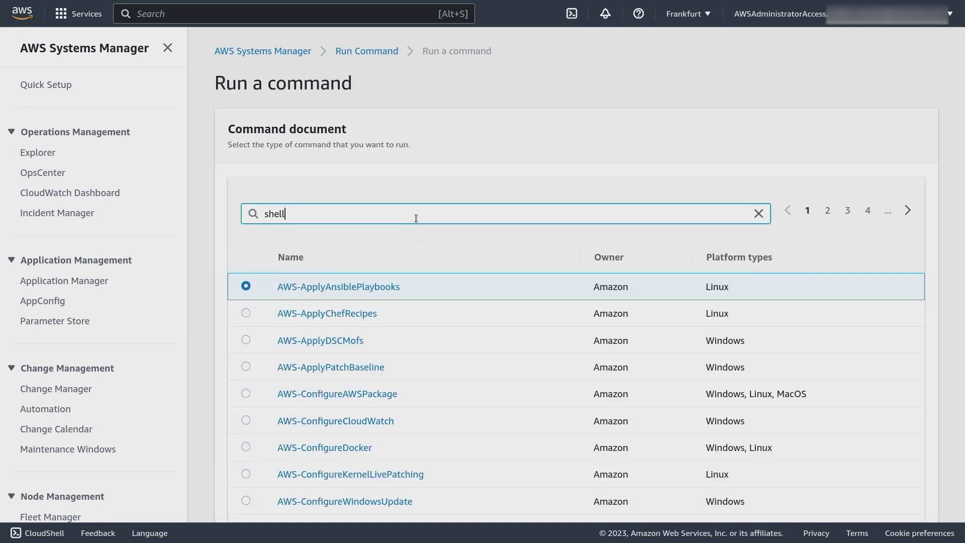
pyautogui.press('Return')
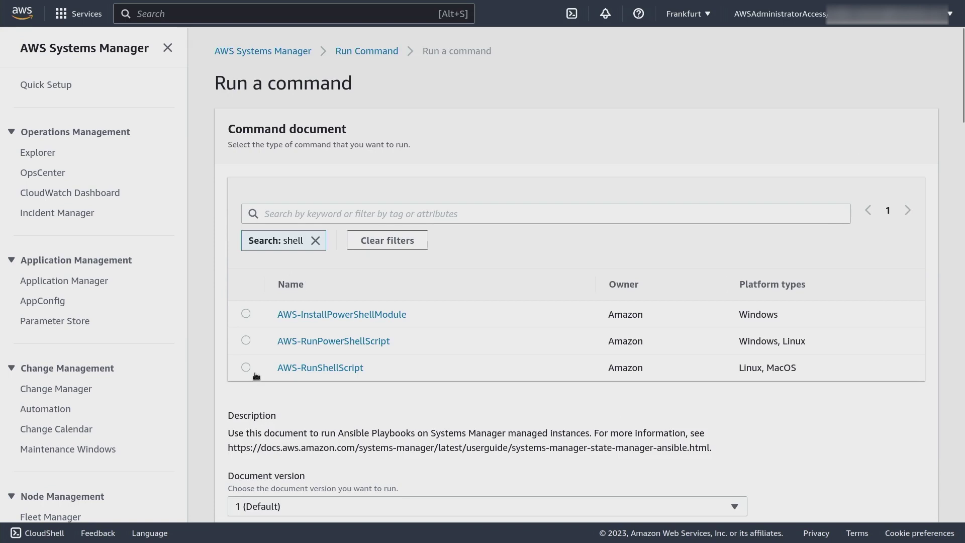
pyautogui.click(246, 368)
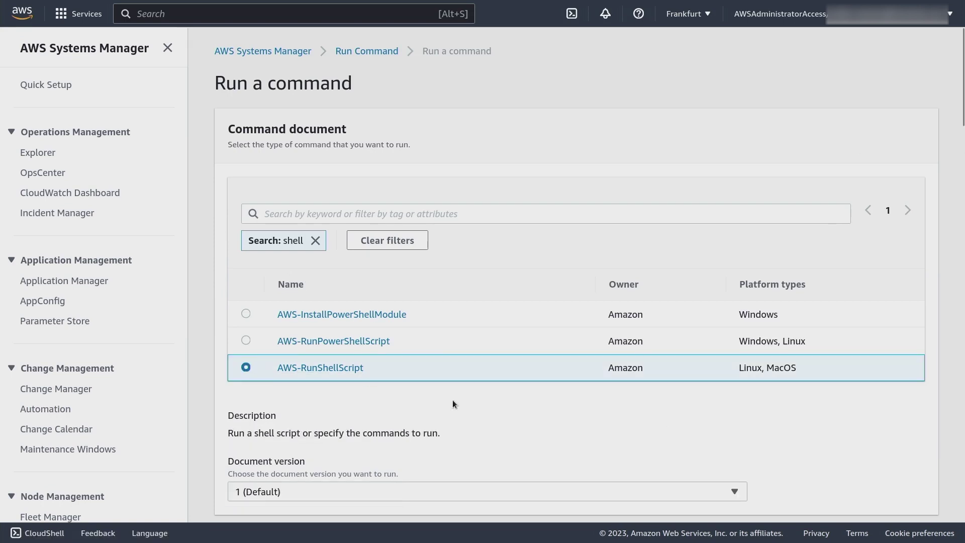
pyautogui.scroll(-5, 738, 281)
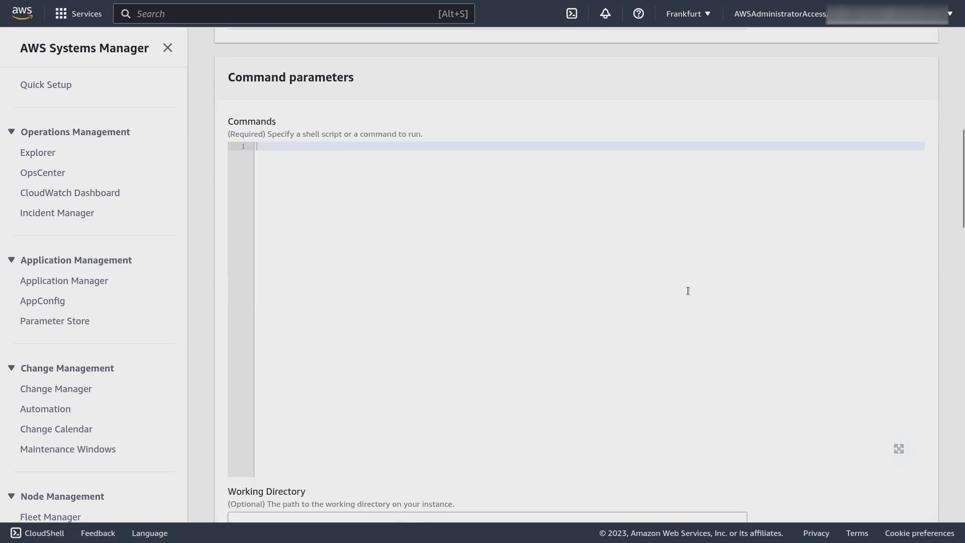
pyautogui.hotkey('ctrl', 'v')
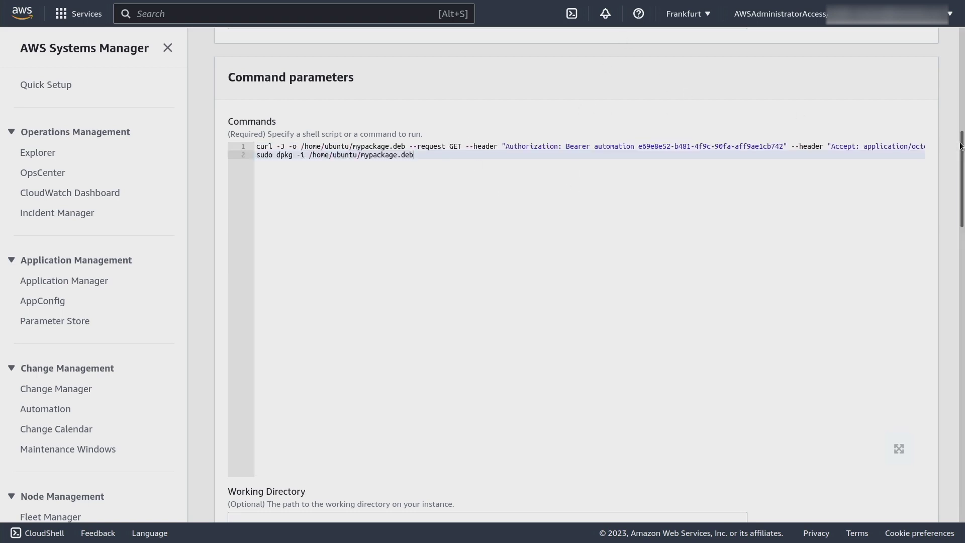
pyautogui.moveTo(955, 145); pyautogui.dragTo(949, 208)
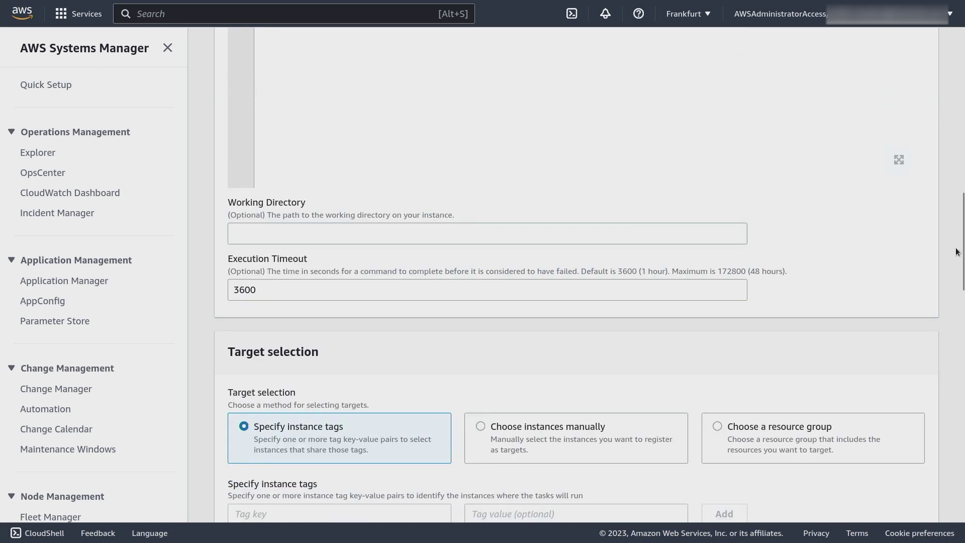
pyautogui.scroll(-2, 741, 310)
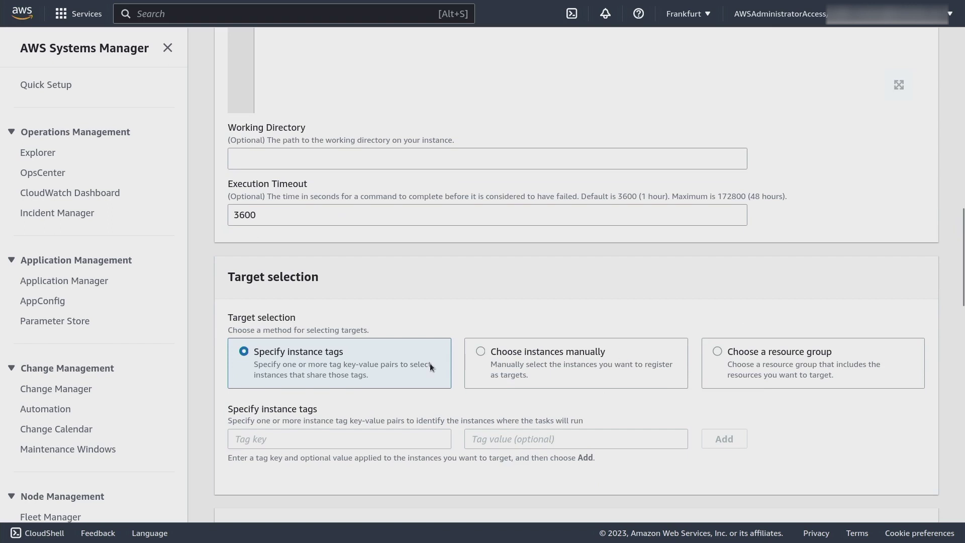
# - Target instances by tag: key Name, value automated-push-mode copied from EC2
pyautogui.click(342, 441)
pyautogui.write('Na')
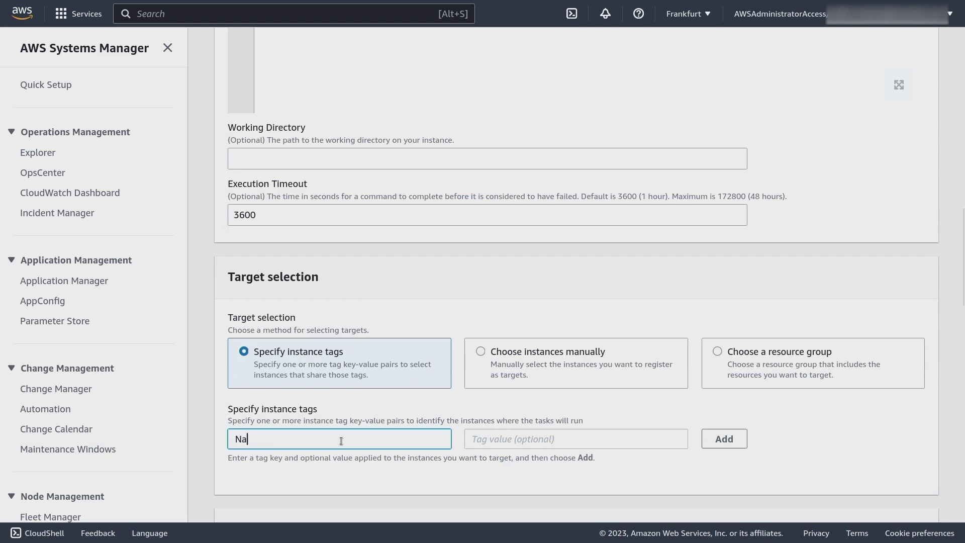
pyautogui.write('me')
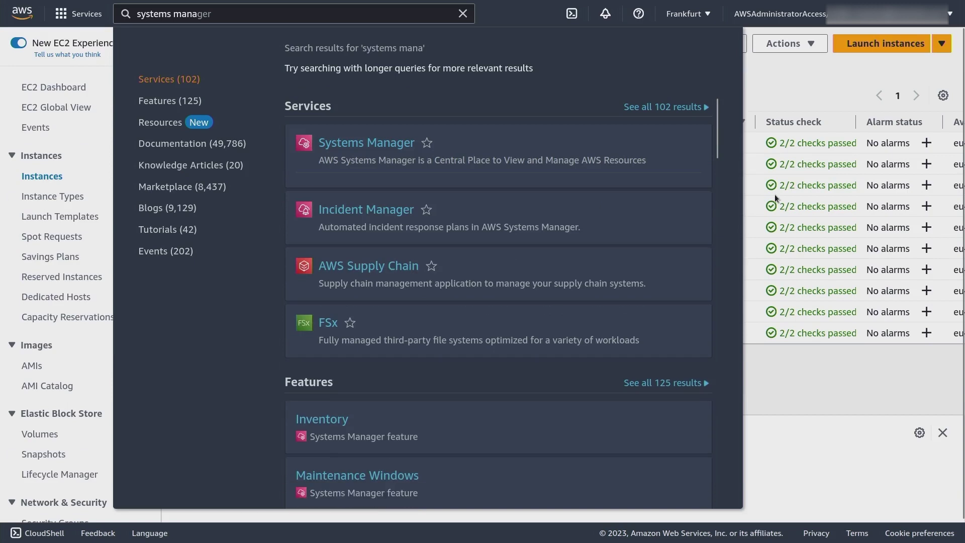
pyautogui.click(782, 105)
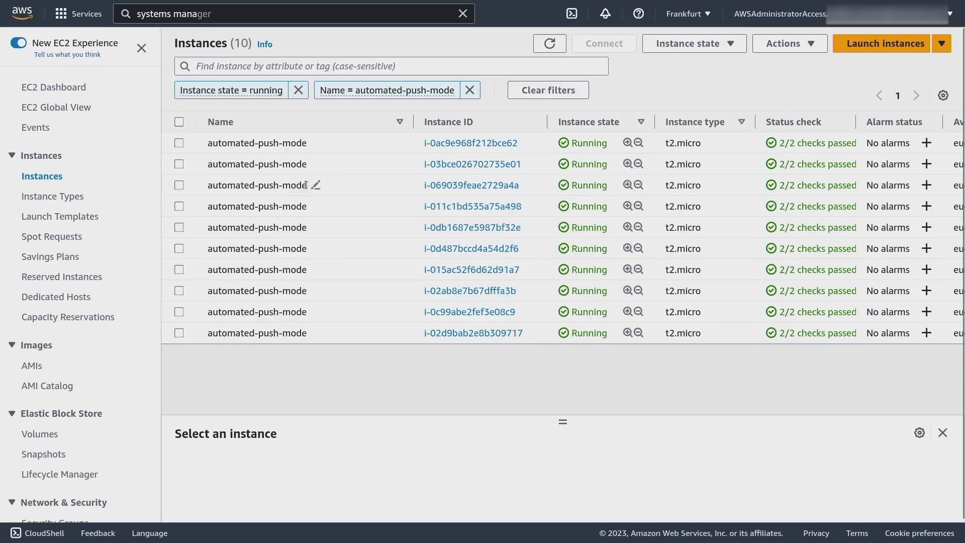
pyautogui.doubleClick(302, 142)
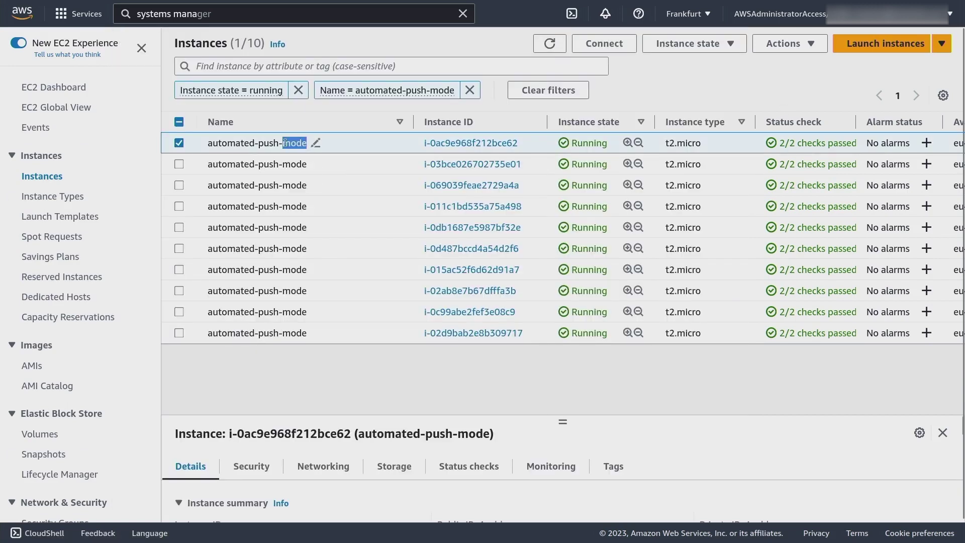
pyautogui.moveTo(209, 143); pyautogui.dragTo(306, 145)
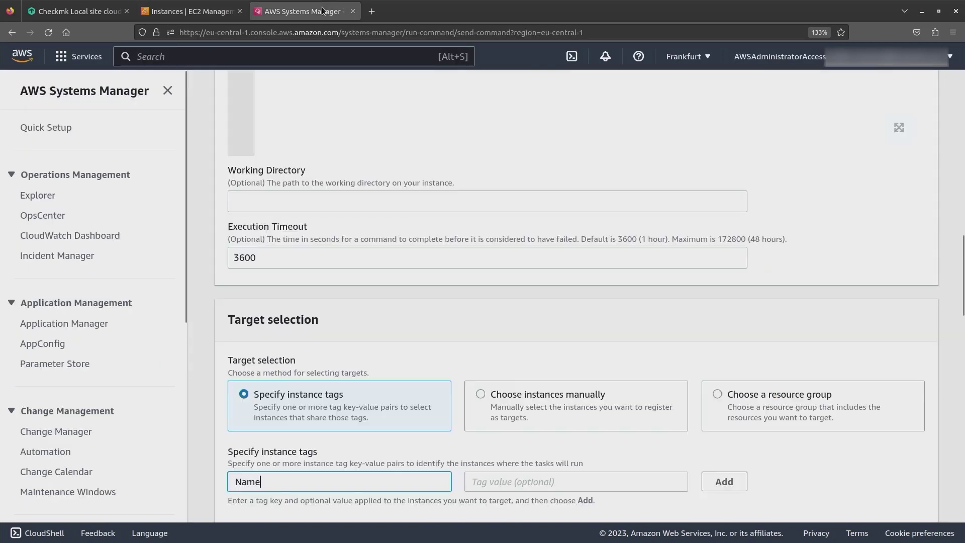
pyautogui.press('Tab')
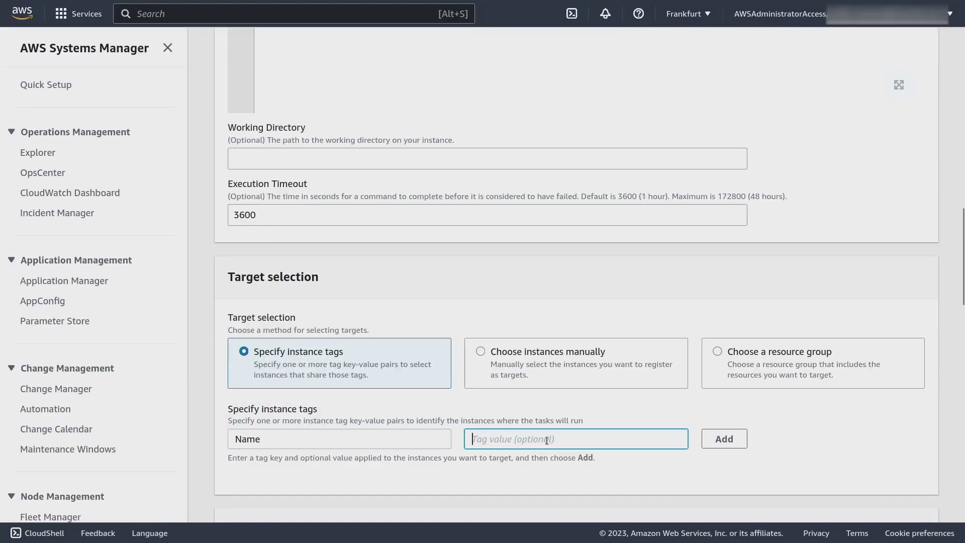
pyautogui.write('automated-push-mode')
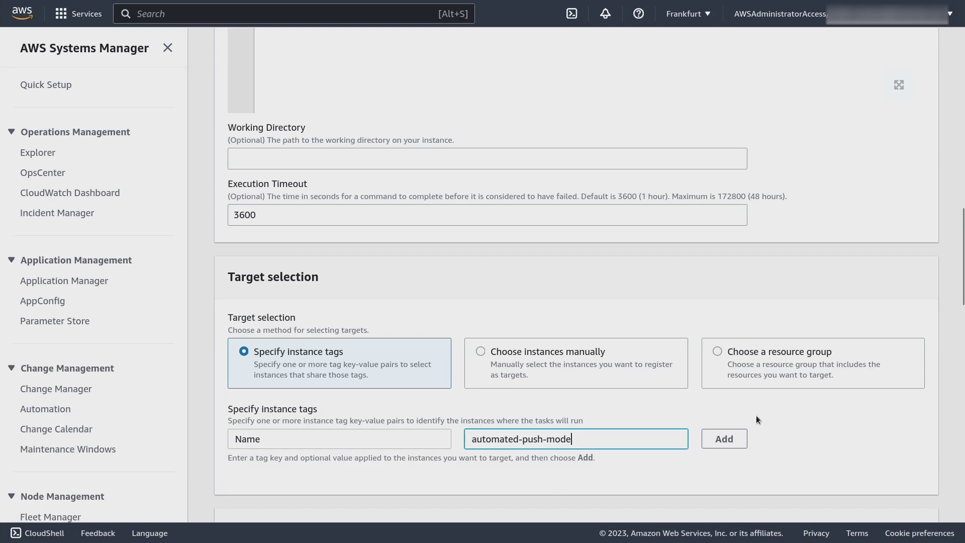
pyautogui.click(722, 439)
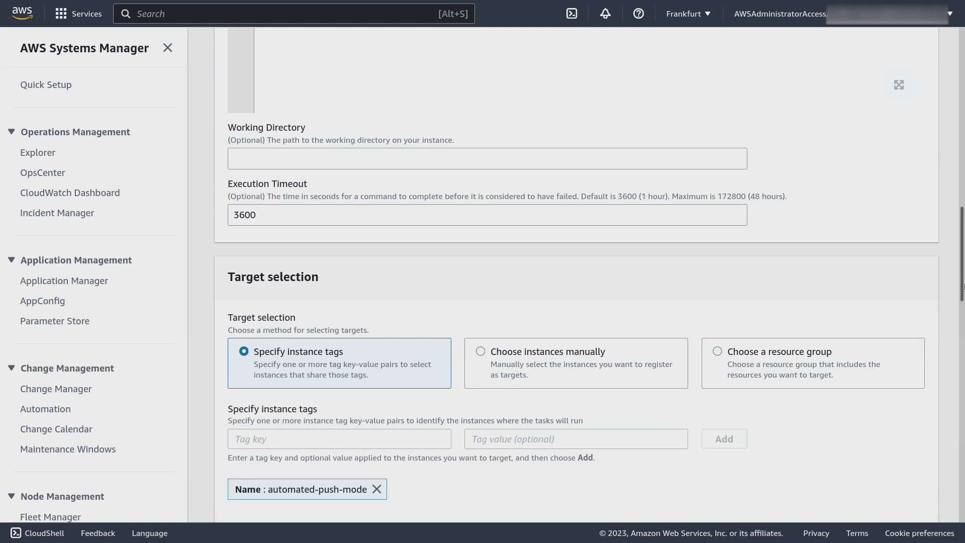
pyautogui.moveTo(963, 287); pyautogui.dragTo(927, 483)
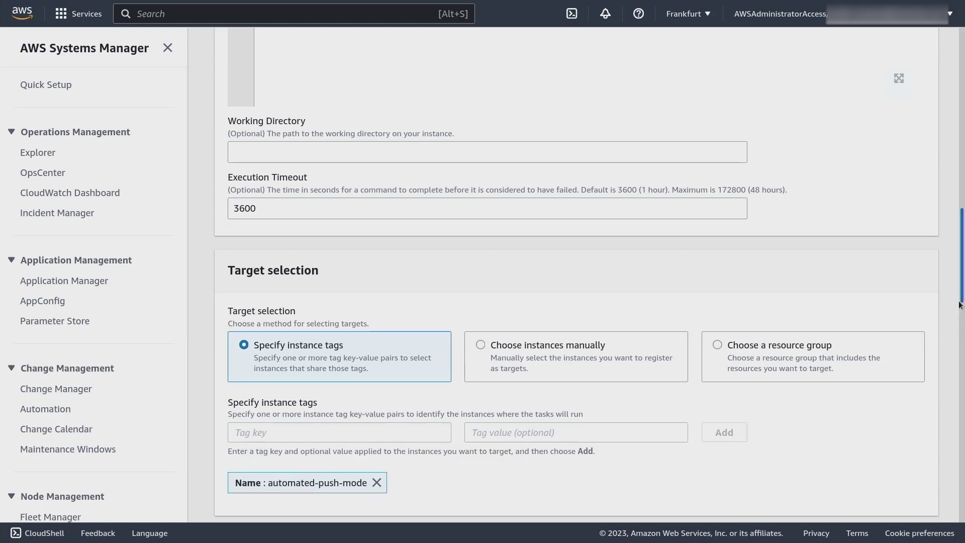
pyautogui.scroll(-5, 925, 484)
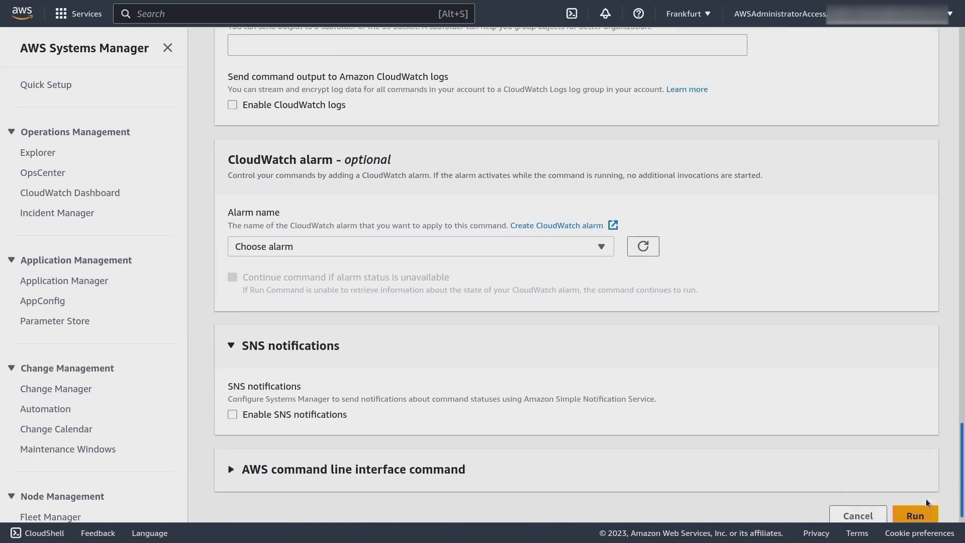
# - Send the agent install command to the tagged instances
pyautogui.click(916, 506)
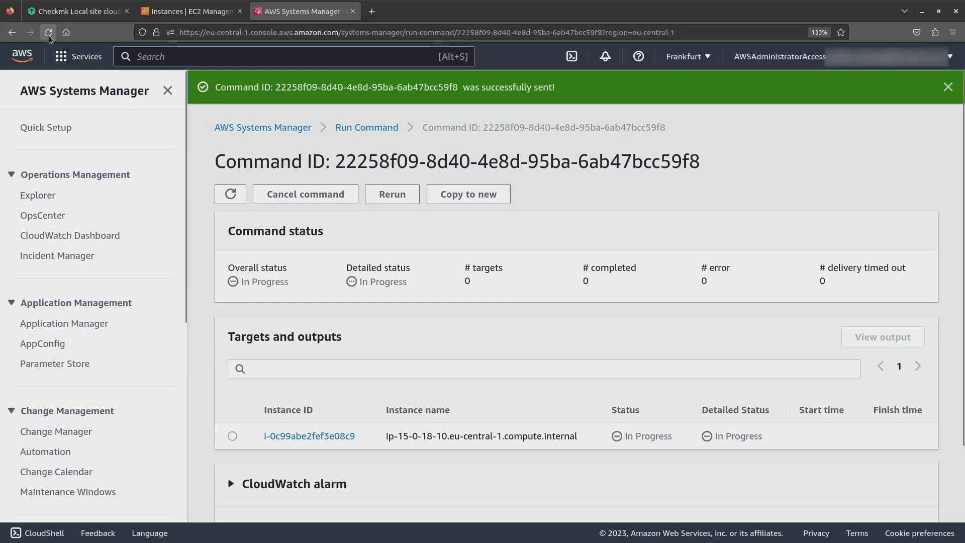
# - Refresh until the command shows Success on all 10 targets, then return to Checkmk
pyautogui.click(49, 34)
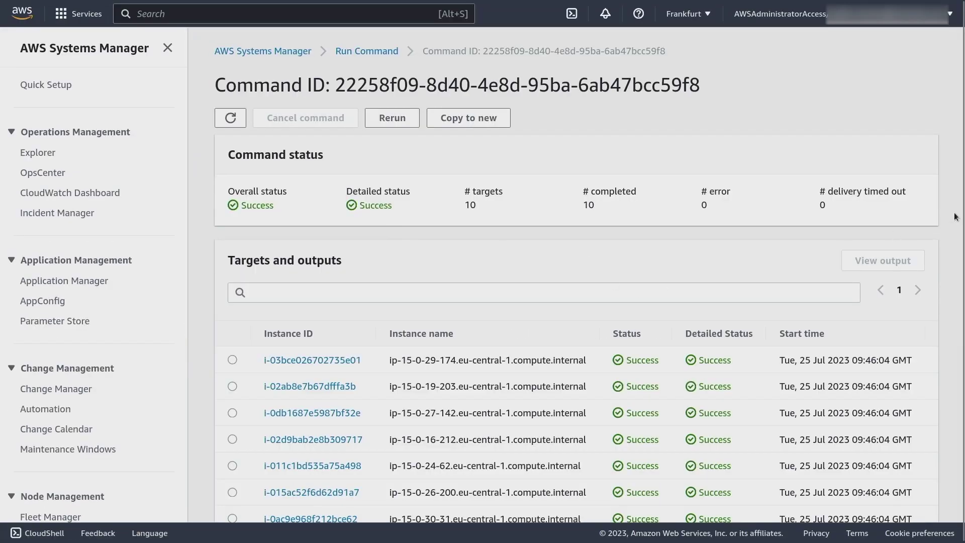
pyautogui.moveTo(963, 211); pyautogui.dragTo(963, 262)
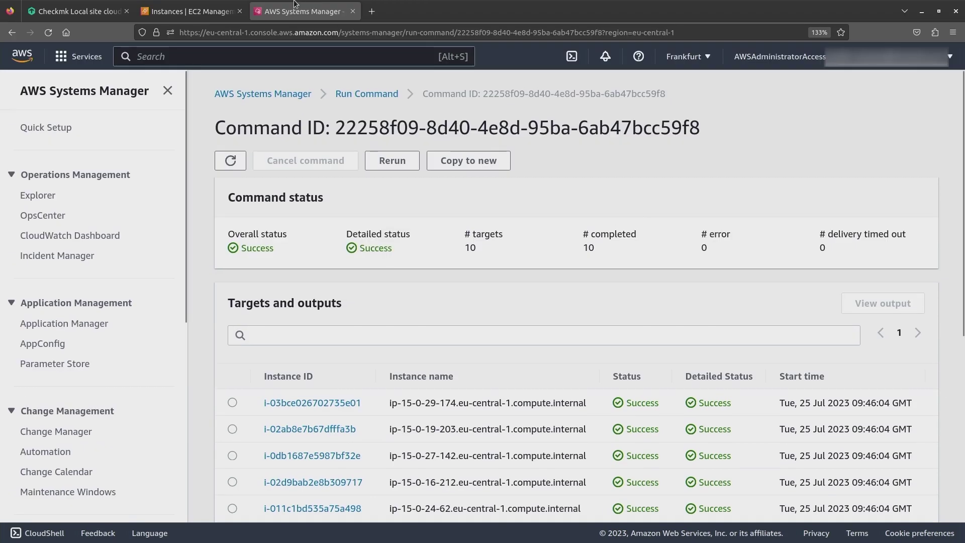
pyautogui.click(122, 4)
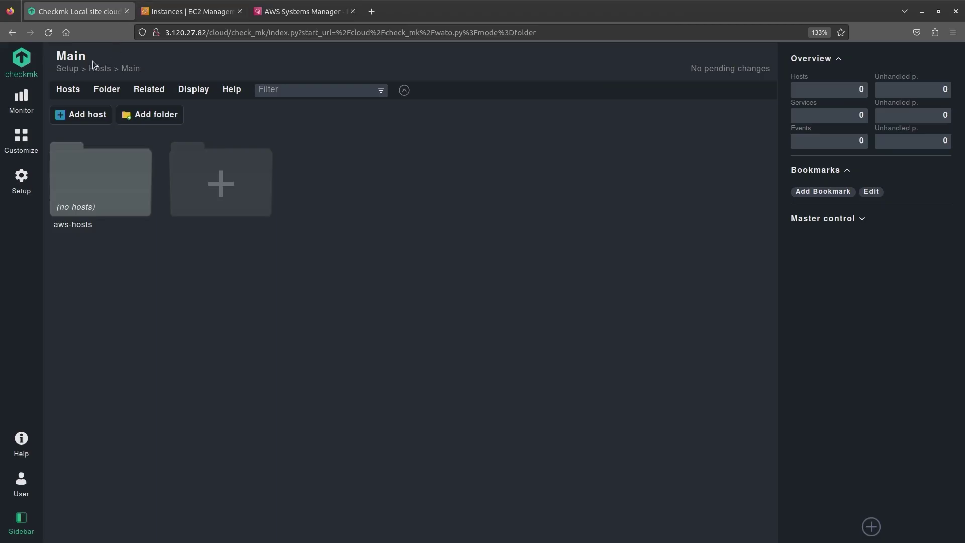
# - Reload the host folders, review the 10 pending changes and let their activation complete
pyautogui.click(48, 34)
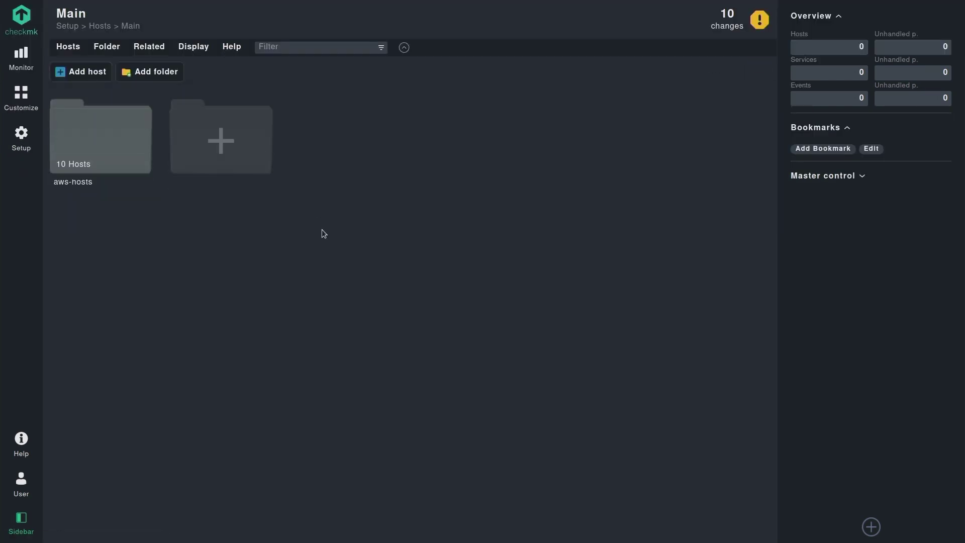
pyautogui.click(730, 24)
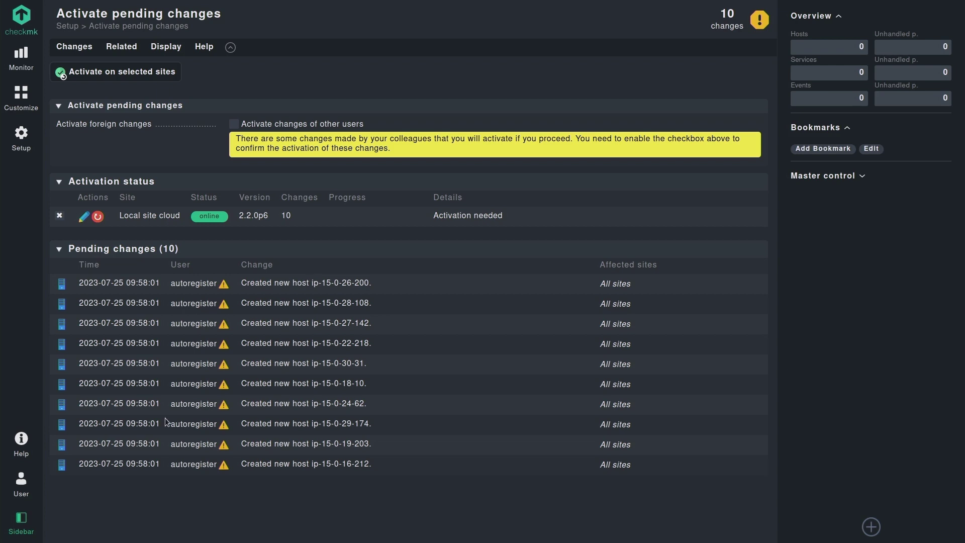
pyautogui.click(172, 16)
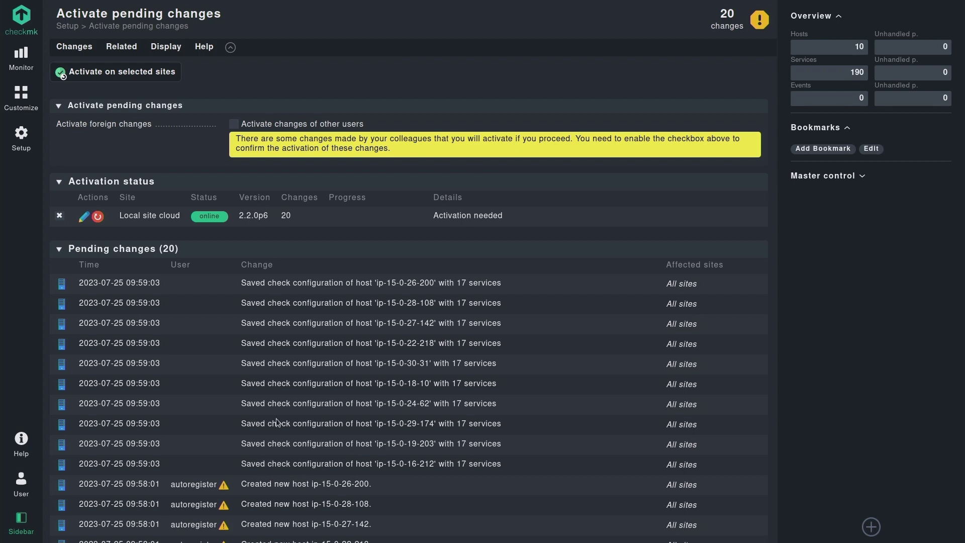
pyautogui.press('F11')
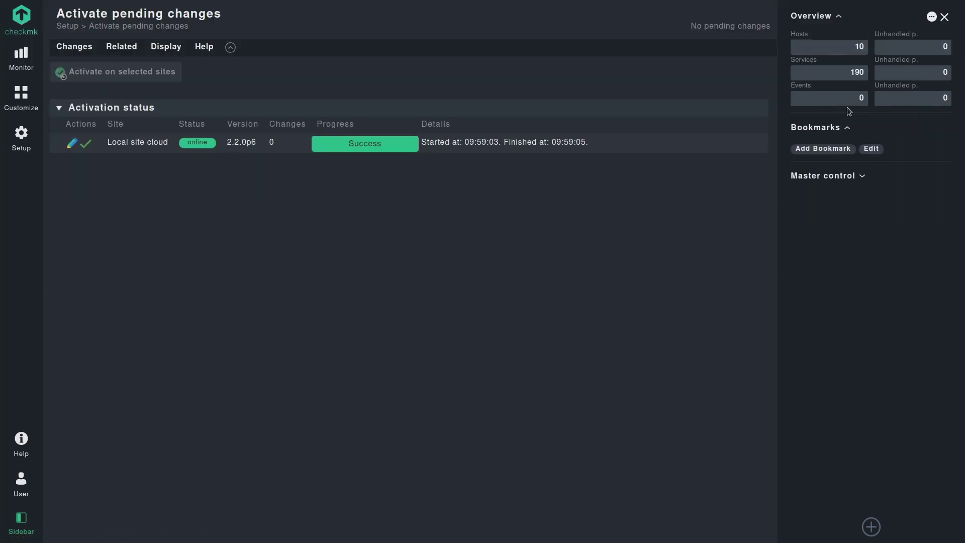
pyautogui.press('F11')
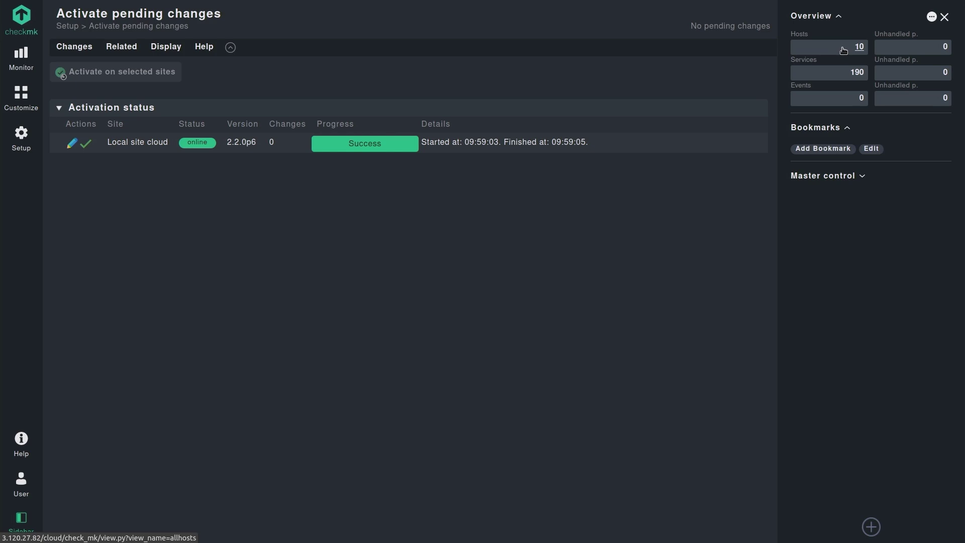
# - View host ip-15-0-16-212's services, then check Setup > Agents > Windows, Linux, Solaris, AIX
pyautogui.click(843, 50)
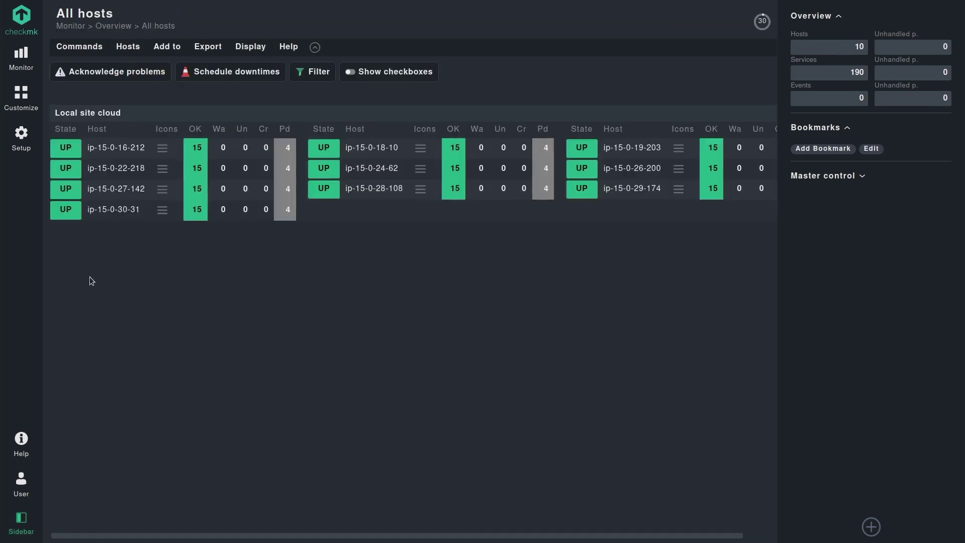
pyautogui.click(132, 148)
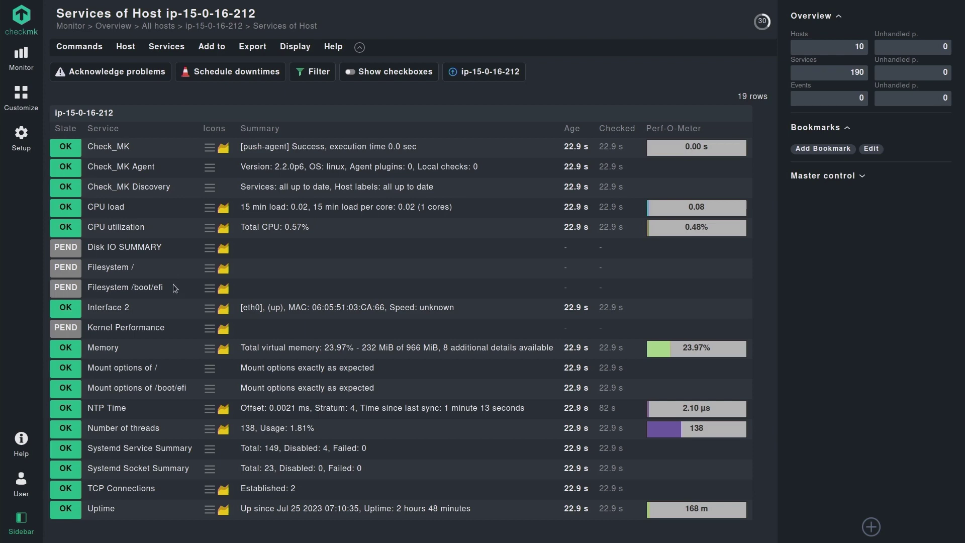
pyautogui.click(23, 148)
pyautogui.click(162, 308)
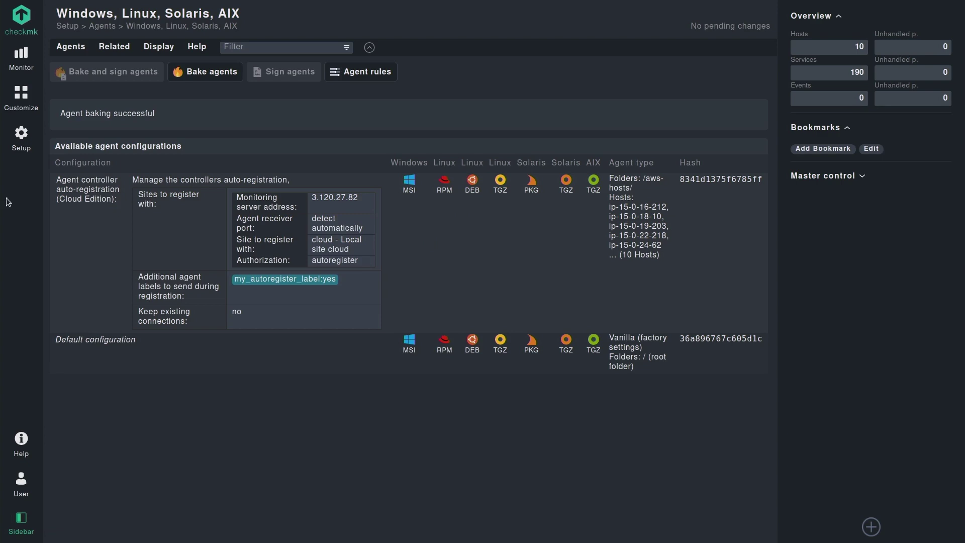
# - Return to All hosts and reopen ip-15-0-16-212's service list to confirm services OK
pyautogui.click(15, 147)
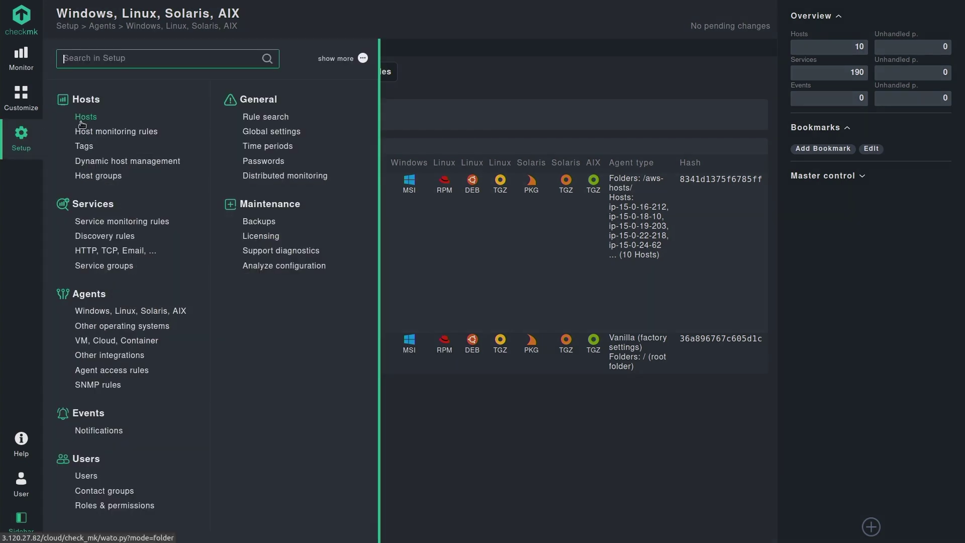
pyautogui.click(845, 46)
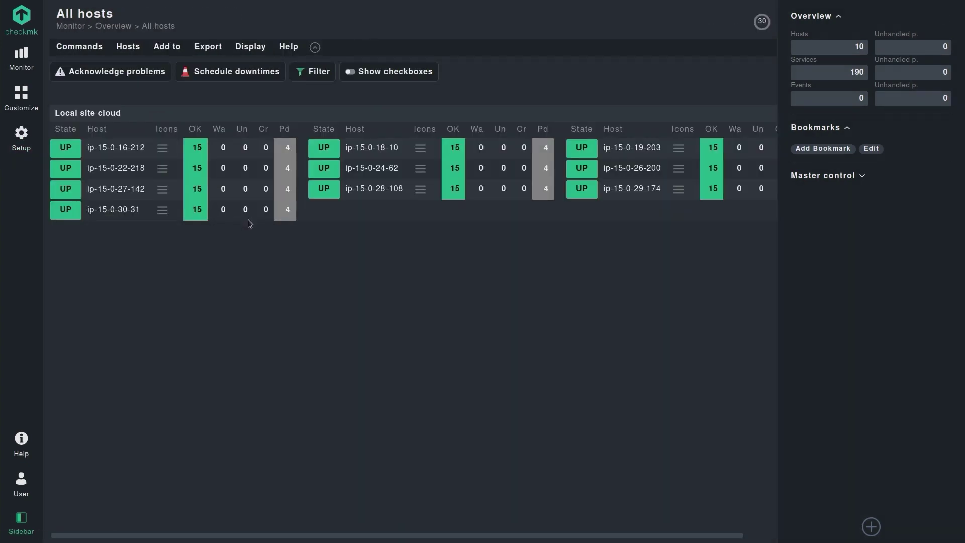
pyautogui.click(111, 150)
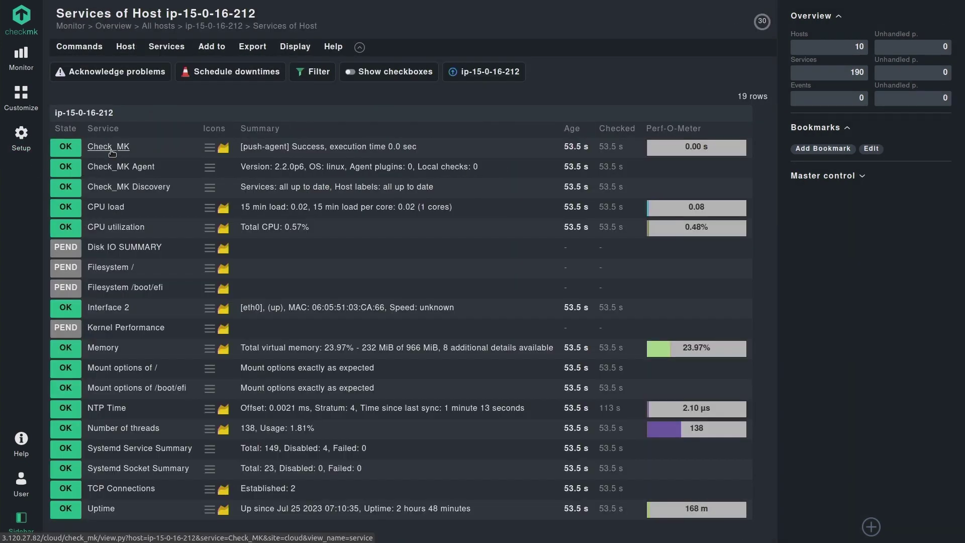